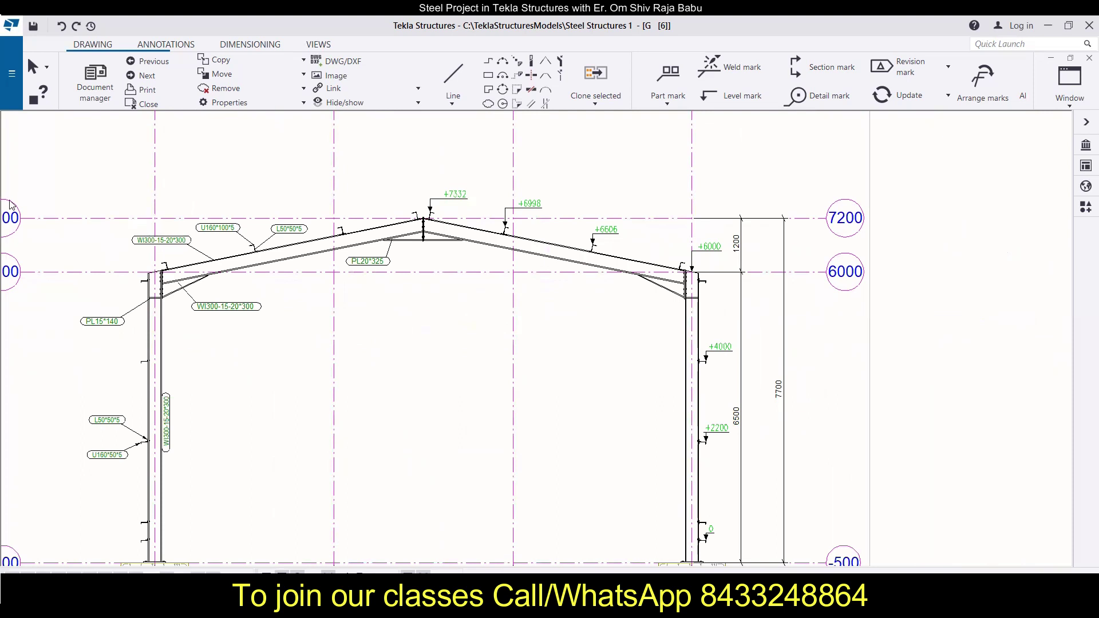
Place an associative note with a leader line on the rafter purlin just past grid B, with its text above the rafter
{"action": "scroll", "coordinate": [9, 207], "scroll_direction": "down", "scroll_amount": 3}
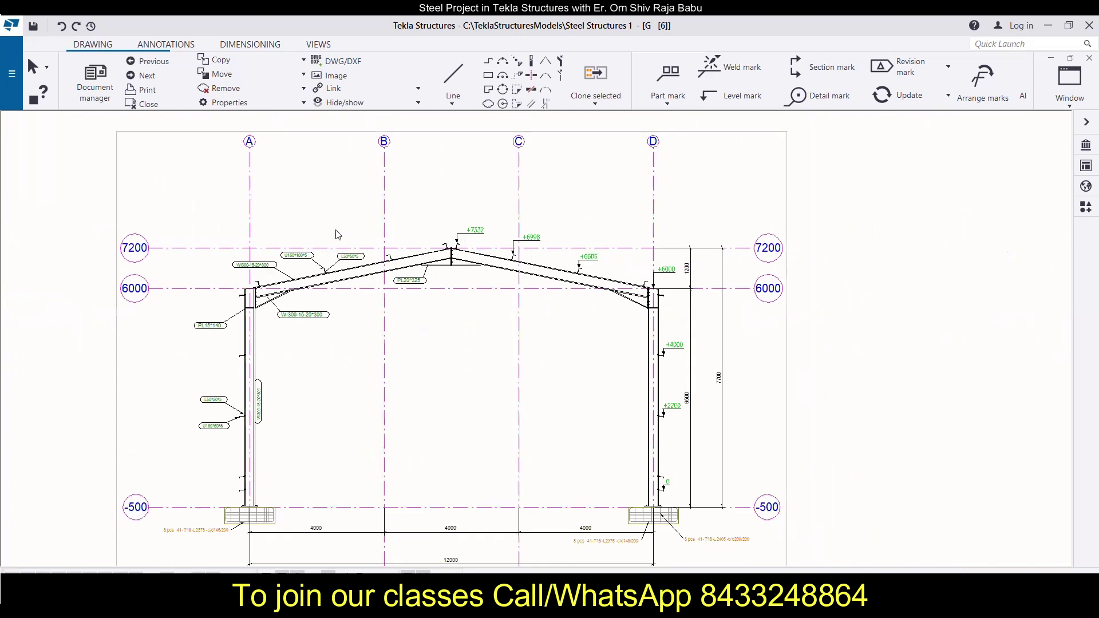
{"action": "left_click", "coordinate": [171, 46]}
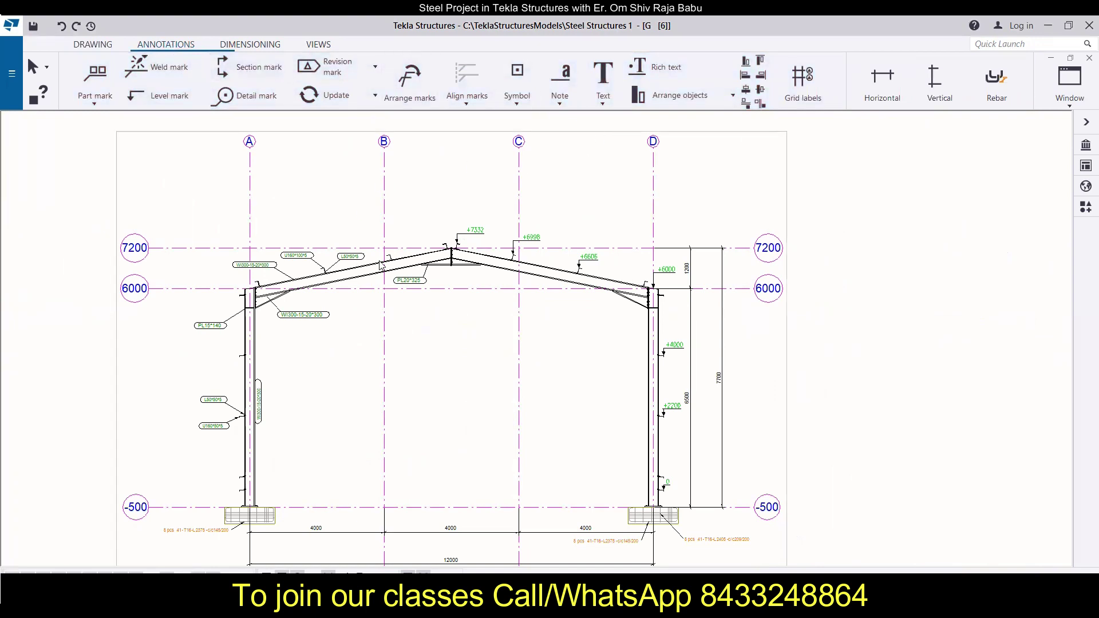
{"action": "scroll", "coordinate": [338, 262], "scroll_direction": "up", "scroll_amount": 6}
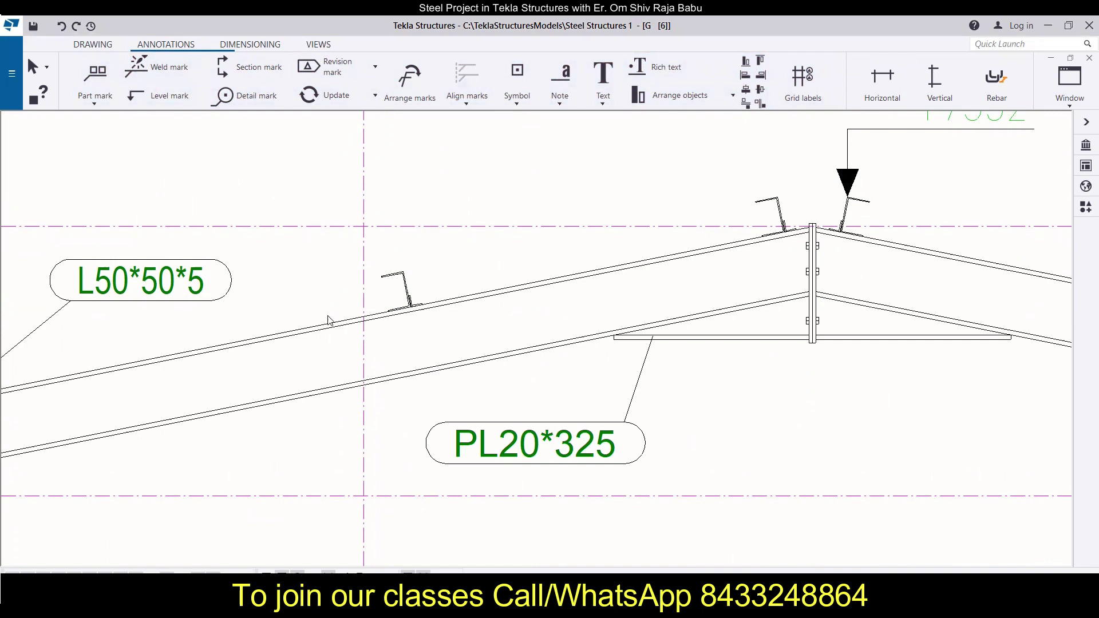
{"action": "left_click", "coordinate": [562, 107]}
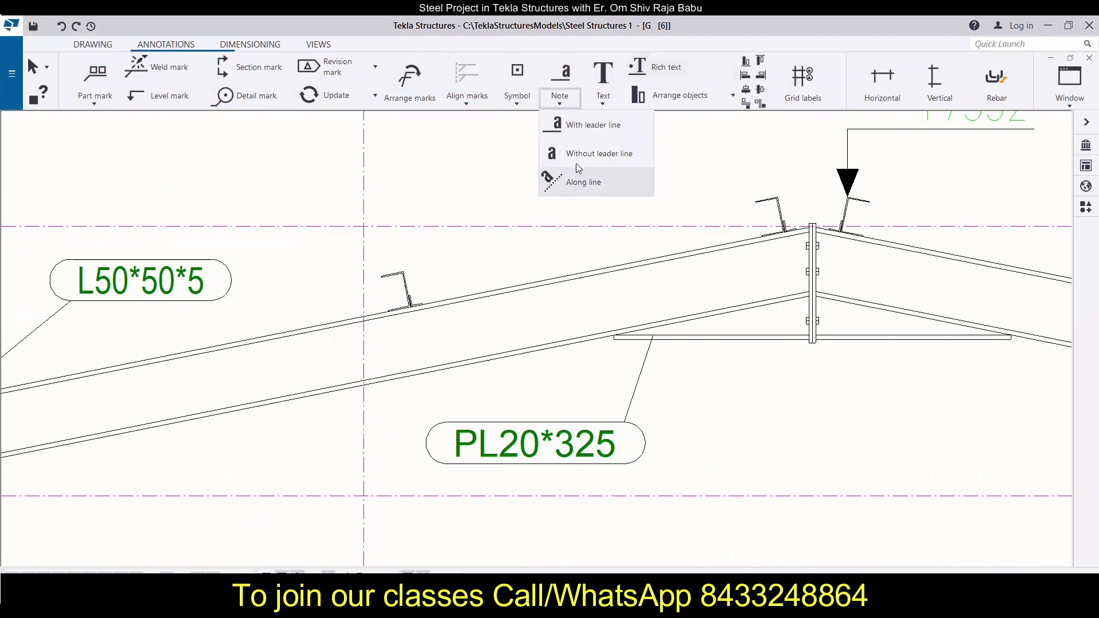
{"action": "left_click", "coordinate": [275, 263]}
{"action": "scroll", "coordinate": [117, 306], "scroll_direction": "down", "scroll_amount": 4}
{"action": "scroll", "coordinate": [77, 290], "scroll_direction": "up", "scroll_amount": 4}
{"action": "scroll", "coordinate": [77, 290], "scroll_direction": "down", "scroll_amount": 2}
{"action": "left_click", "coordinate": [559, 99]}
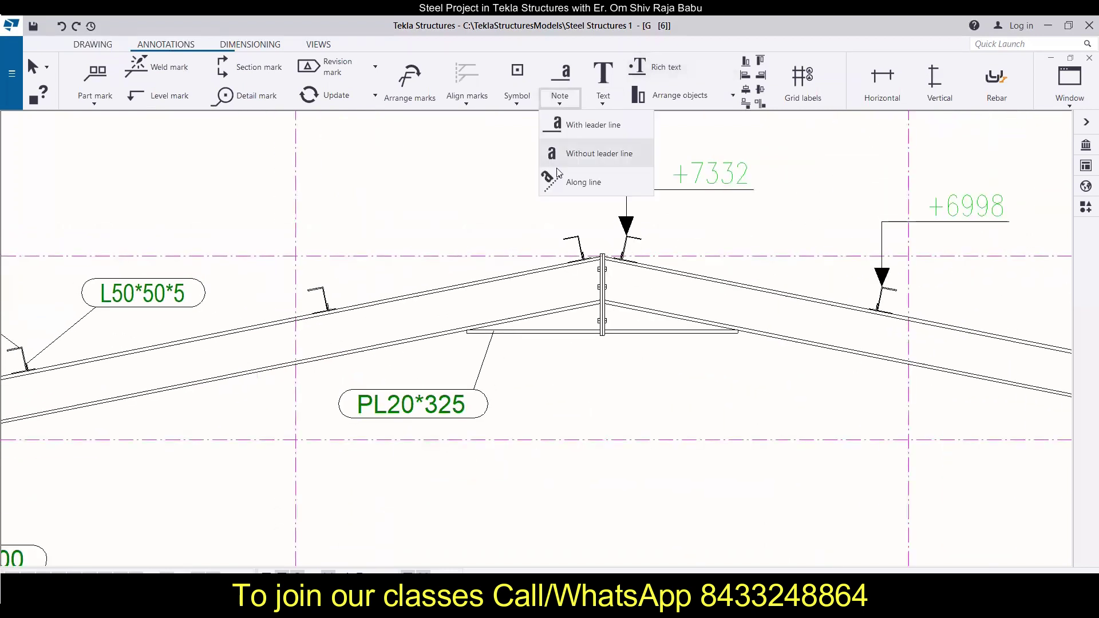
{"action": "left_click", "coordinate": [575, 125]}
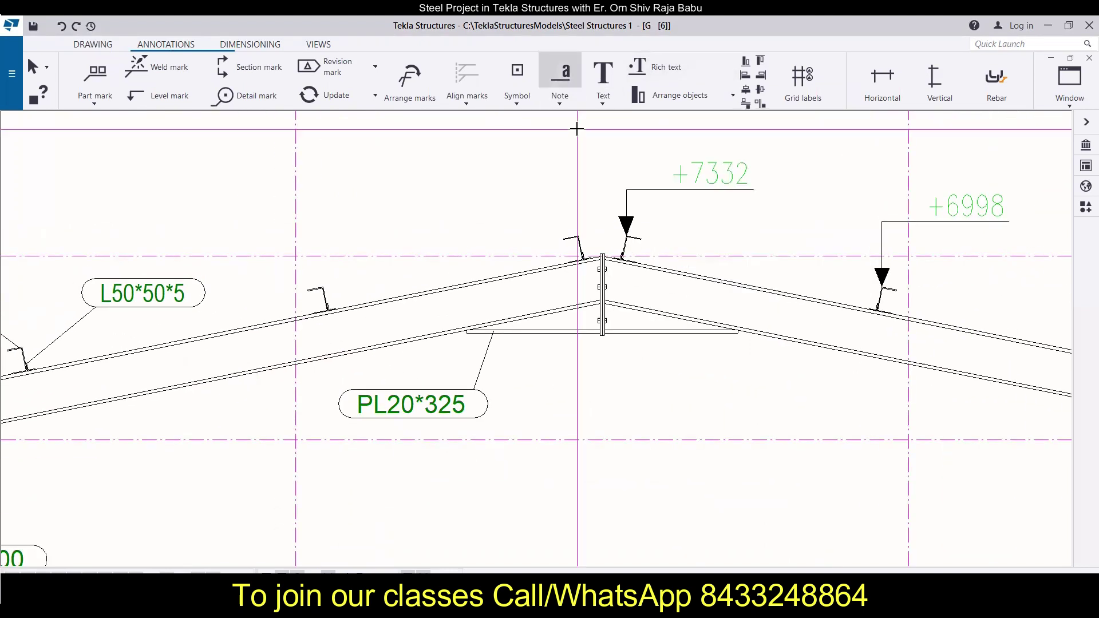
{"action": "scroll", "coordinate": [321, 284], "scroll_direction": "up", "scroll_amount": 5}
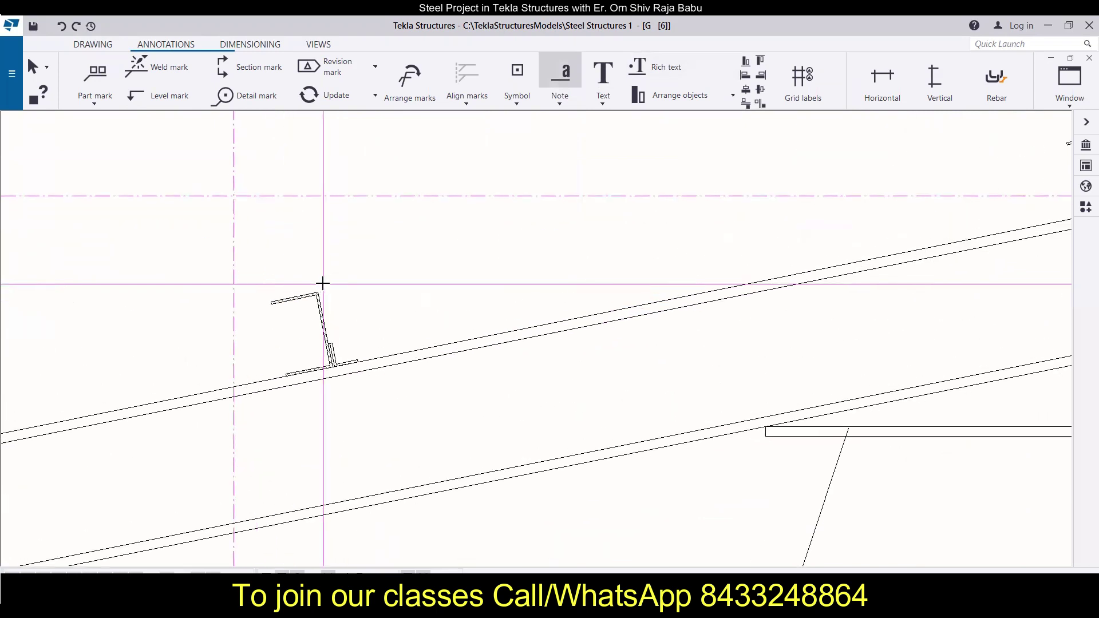
{"action": "left_click", "coordinate": [319, 293]}
{"action": "left_click", "coordinate": [345, 179]}
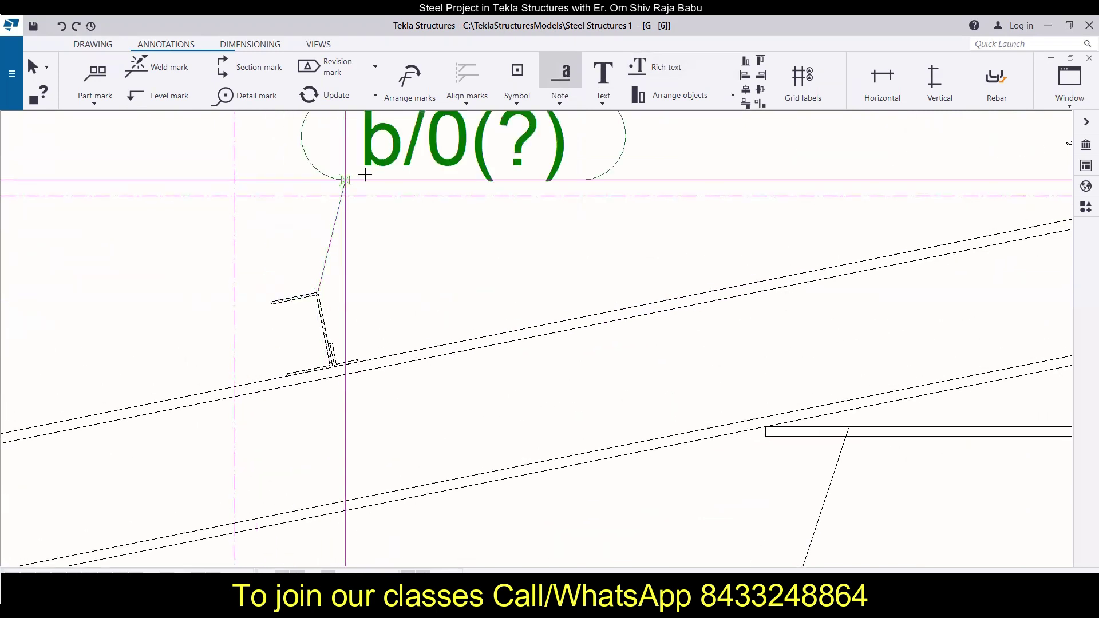
{"action": "scroll", "coordinate": [473, 243], "scroll_direction": "down", "scroll_amount": 3}
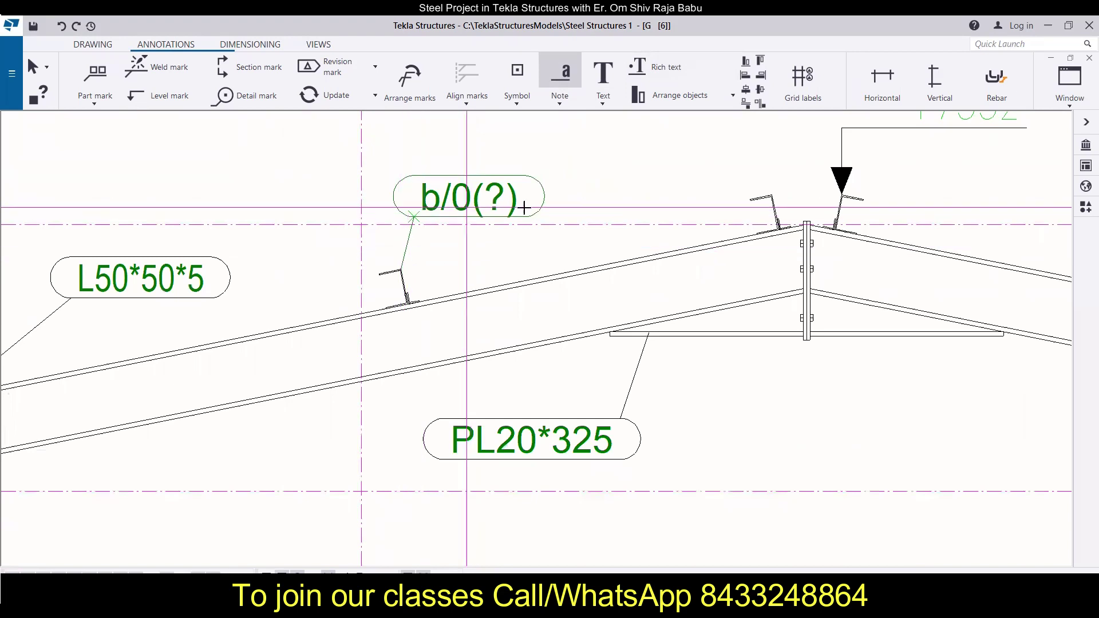
{"action": "key", "text": "Escape"}
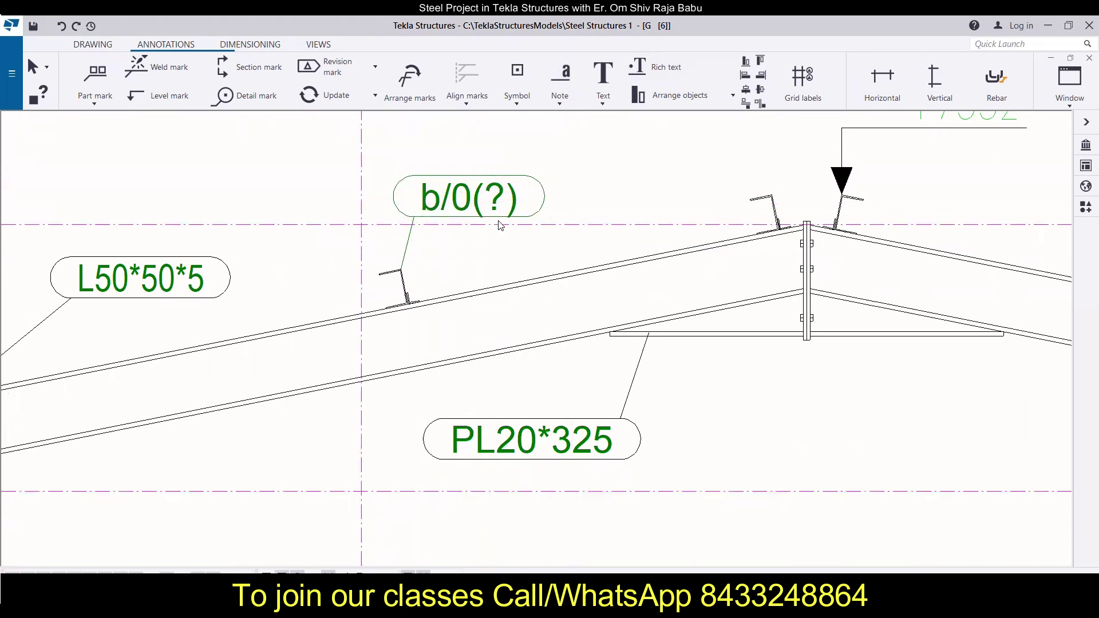
{"action": "left_click", "coordinate": [466, 210]}
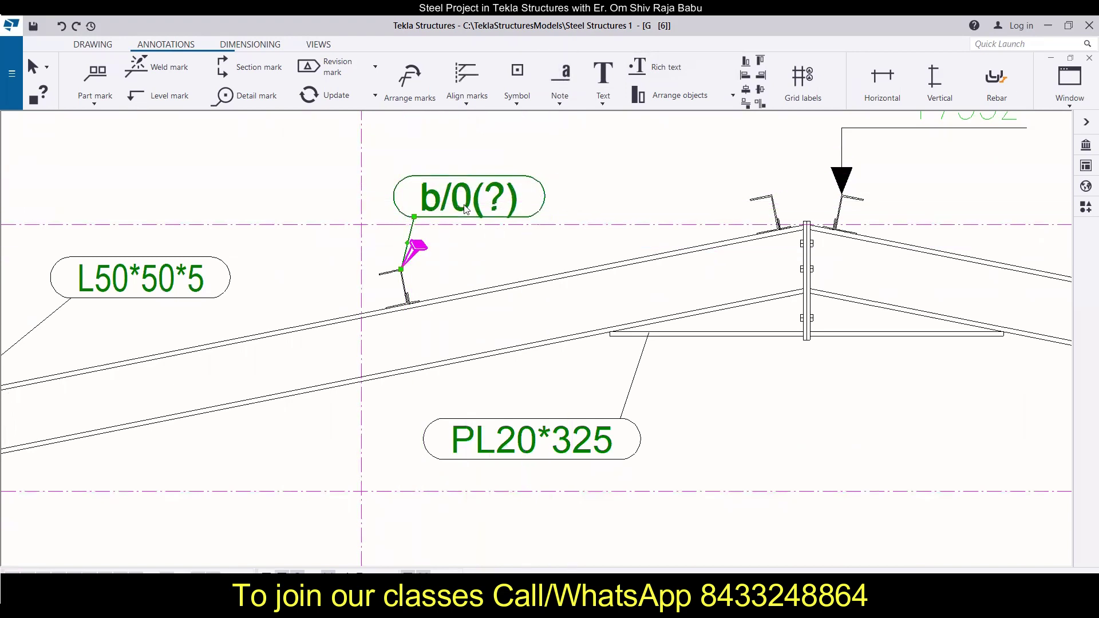
{"action": "double_click", "coordinate": [465, 209]}
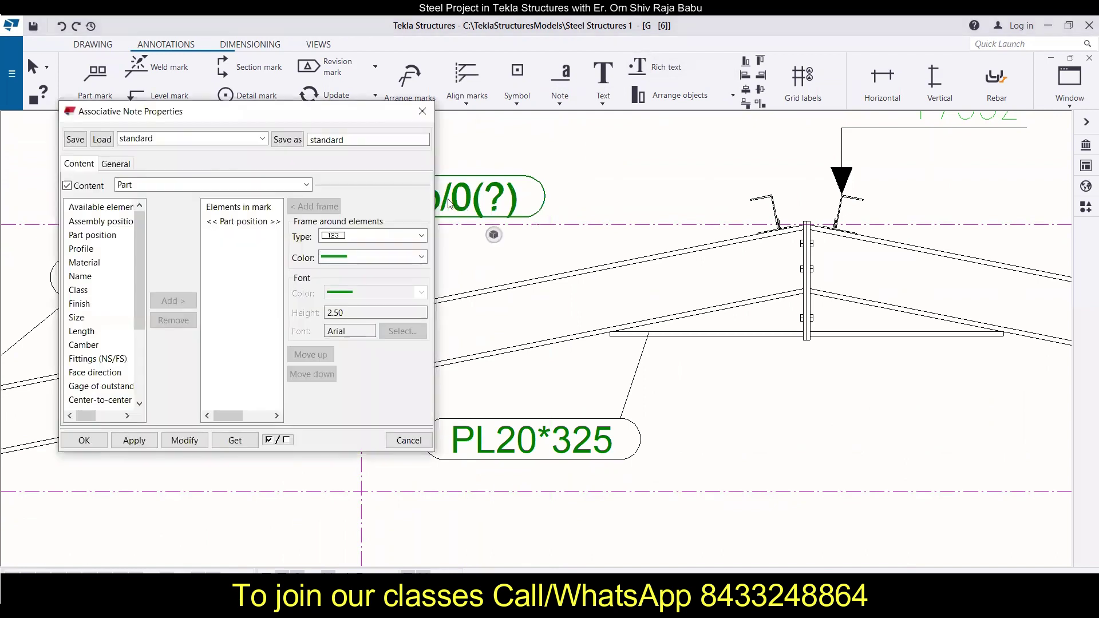
{"action": "left_click", "coordinate": [423, 112]}
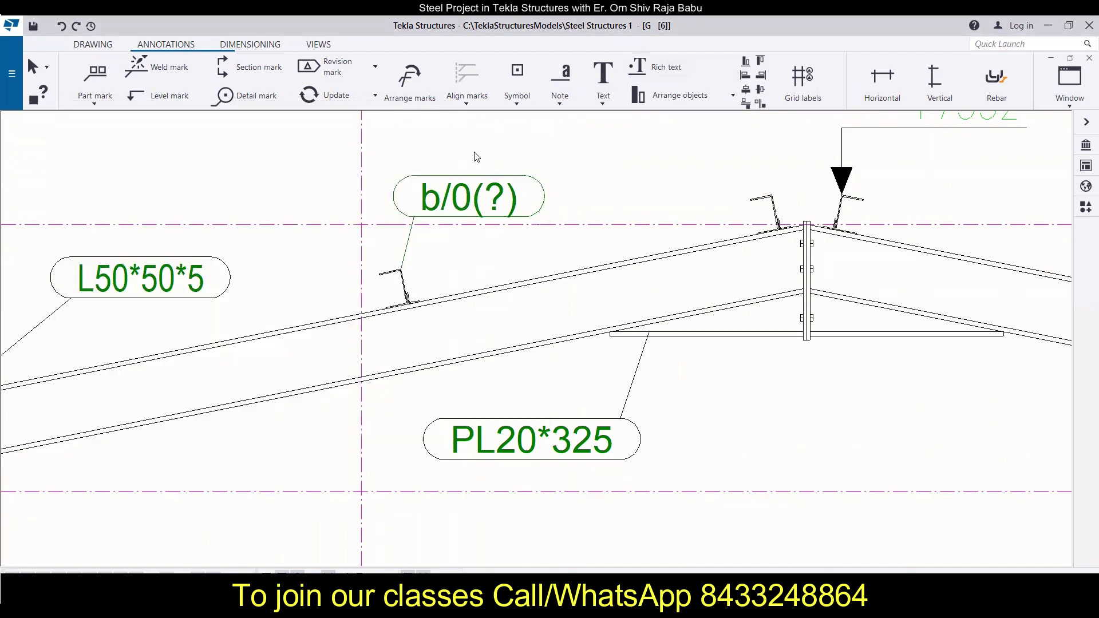
{"action": "left_click", "coordinate": [83, 48]}
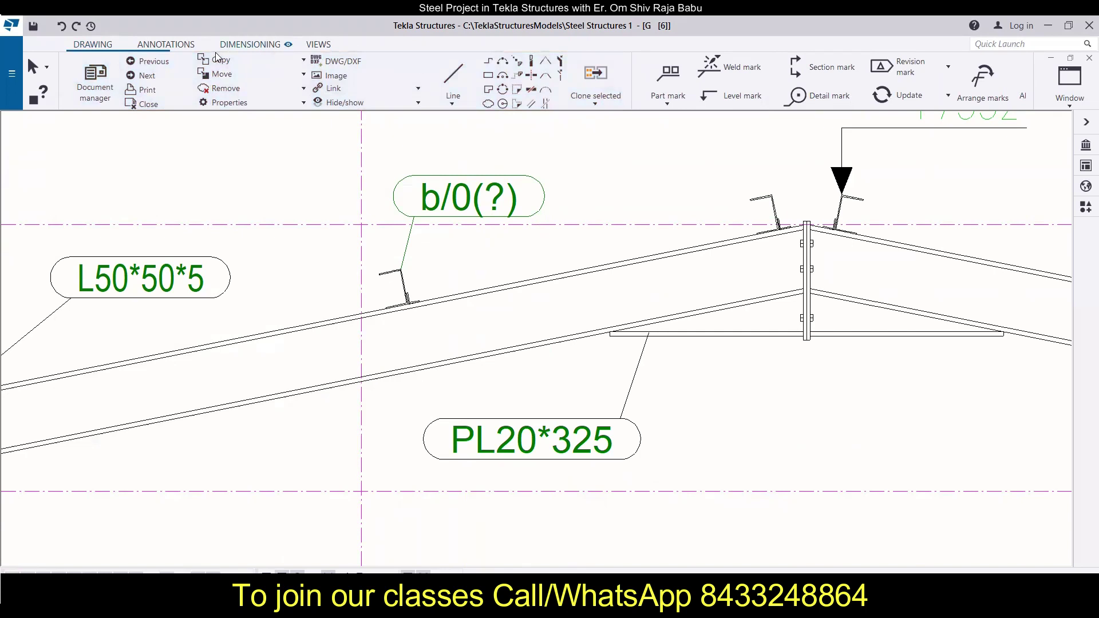
{"action": "left_click", "coordinate": [166, 44]}
Add the Material, Name and Length elements to the new purlin note's content and apply them to the note
{"action": "left_click", "coordinate": [461, 206]}
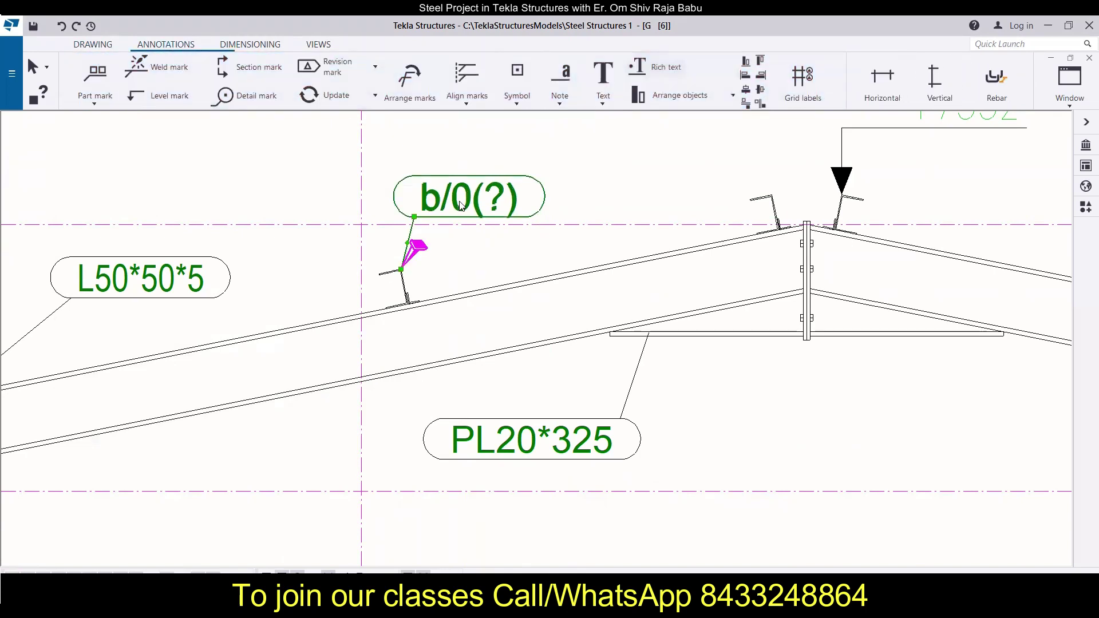
{"action": "left_click", "coordinate": [82, 263]}
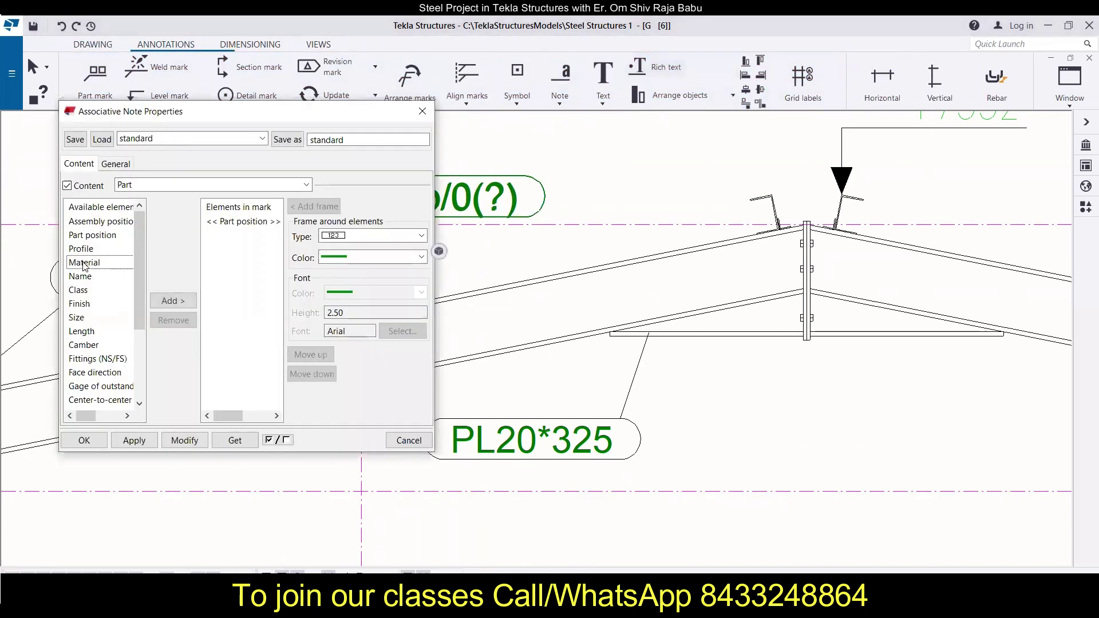
{"action": "left_click", "coordinate": [173, 300]}
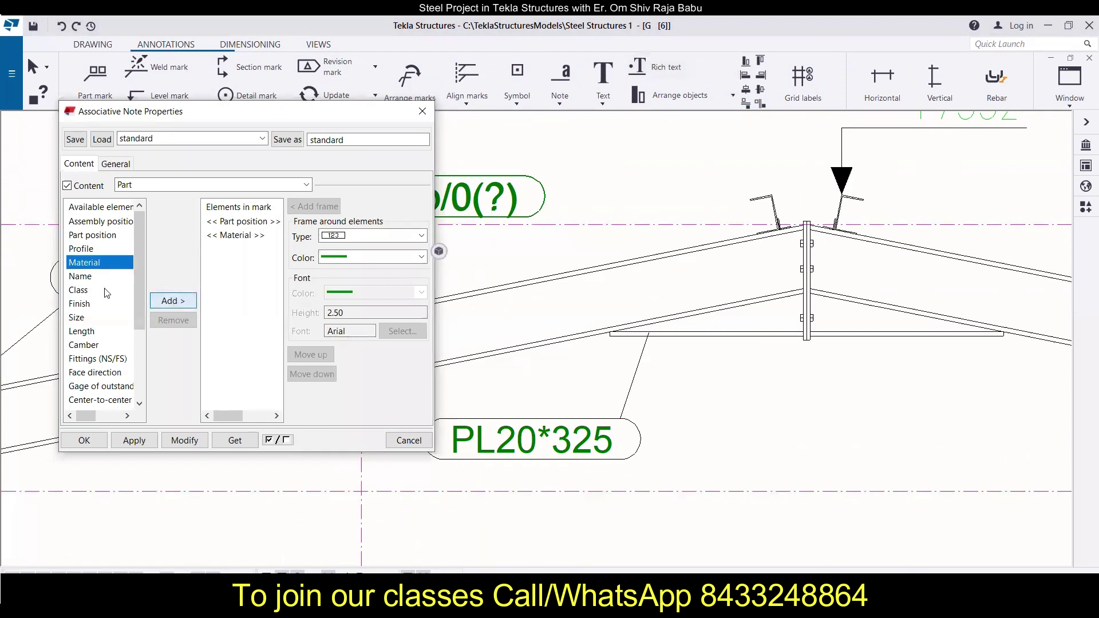
{"action": "left_click", "coordinate": [85, 277]}
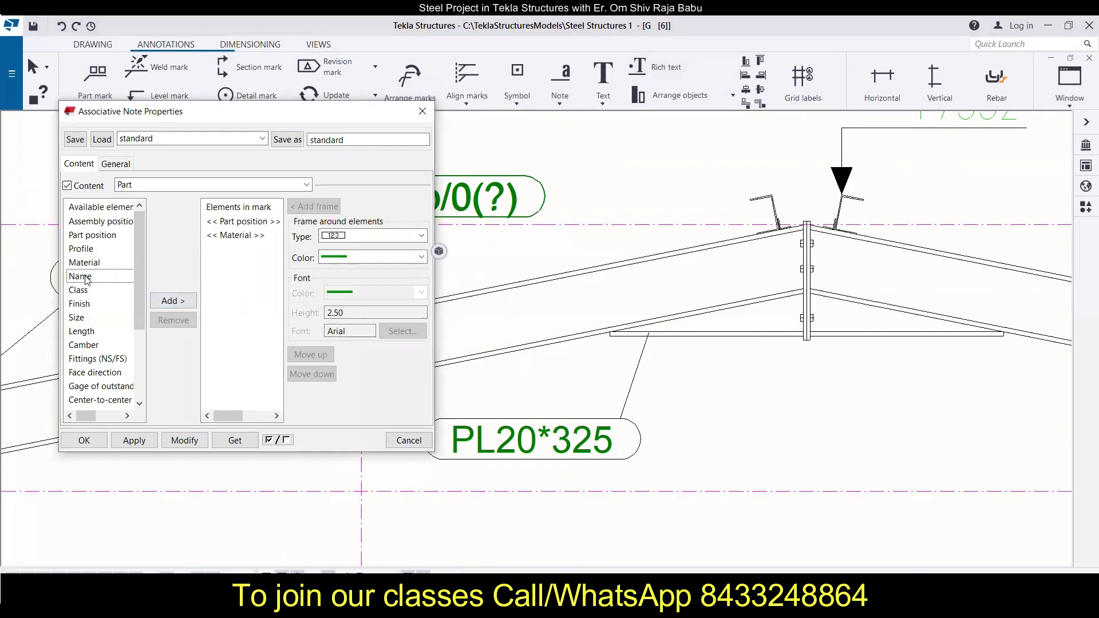
{"action": "left_click", "coordinate": [183, 305]}
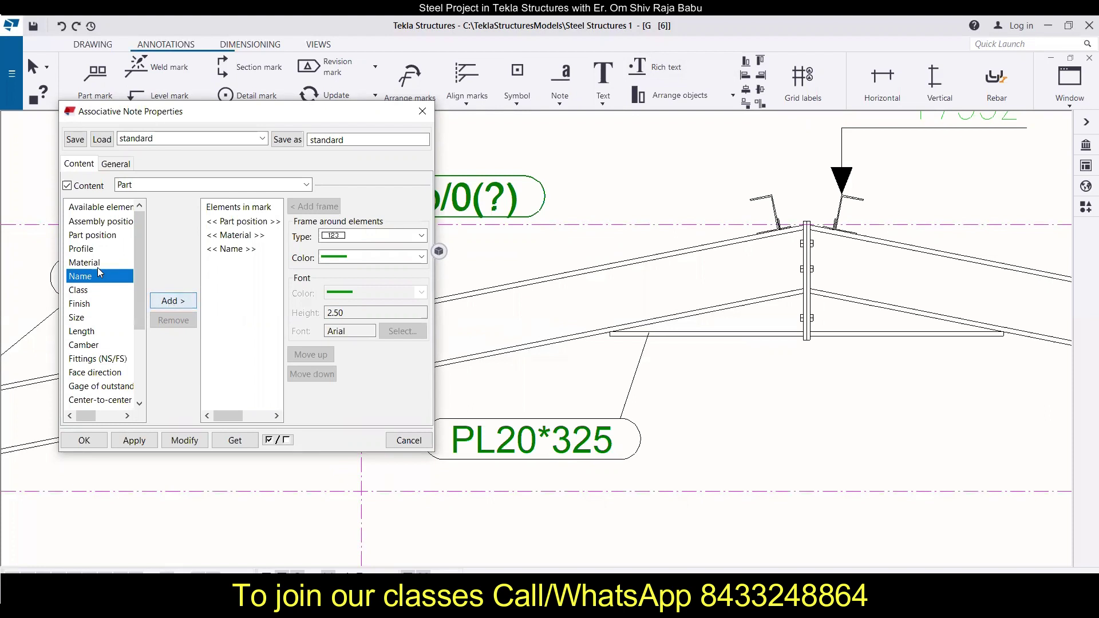
{"action": "left_click", "coordinate": [84, 332]}
{"action": "left_click", "coordinate": [173, 301]}
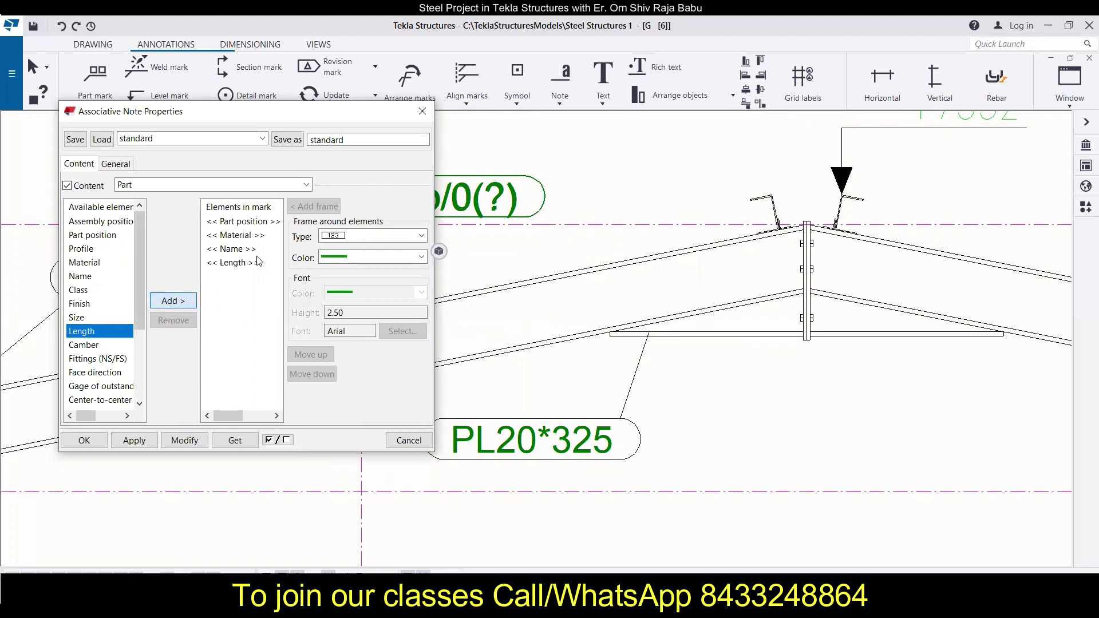
{"action": "left_click", "coordinate": [233, 222]}
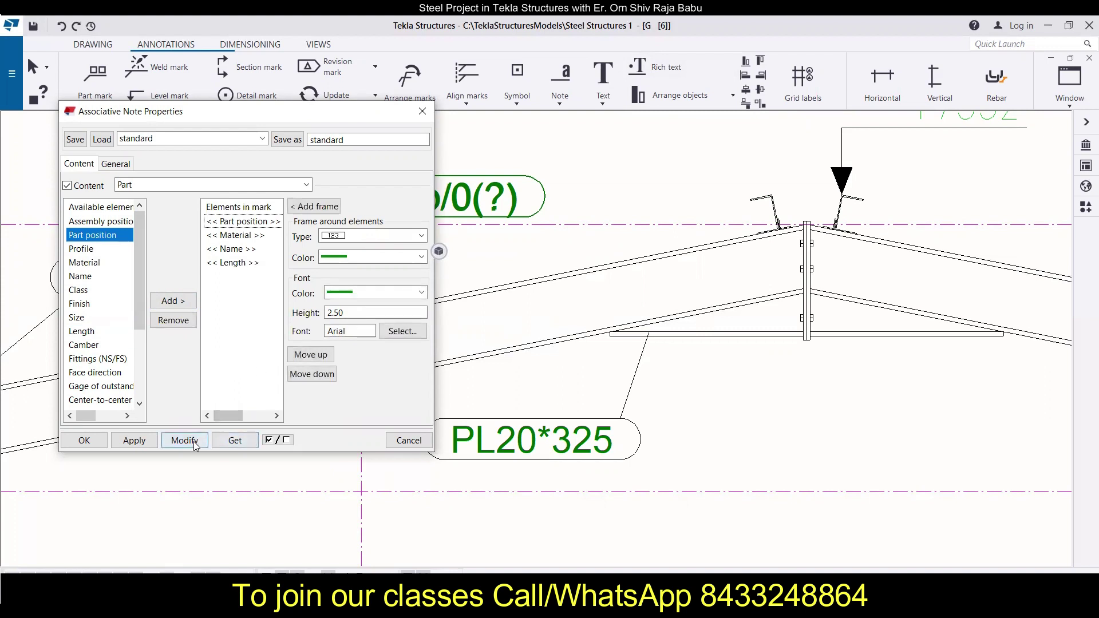
{"action": "left_click", "coordinate": [184, 440]}
Remove the Material and Part position elements from the purlin note's content and apply the modification
{"action": "left_click", "coordinate": [241, 237]}
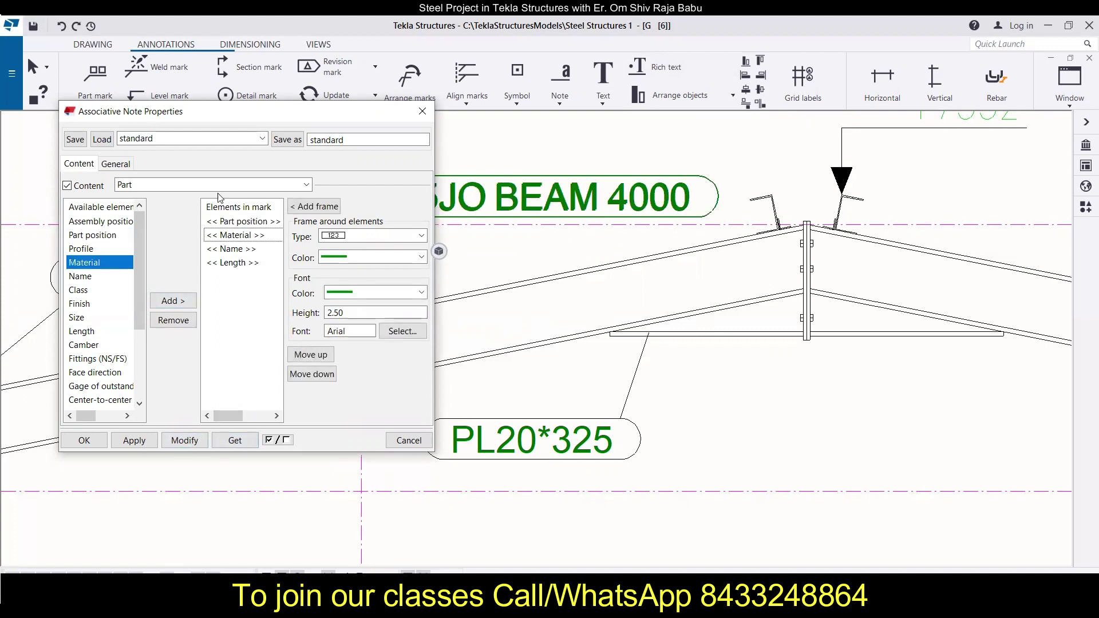
{"action": "left_click", "coordinate": [182, 321]}
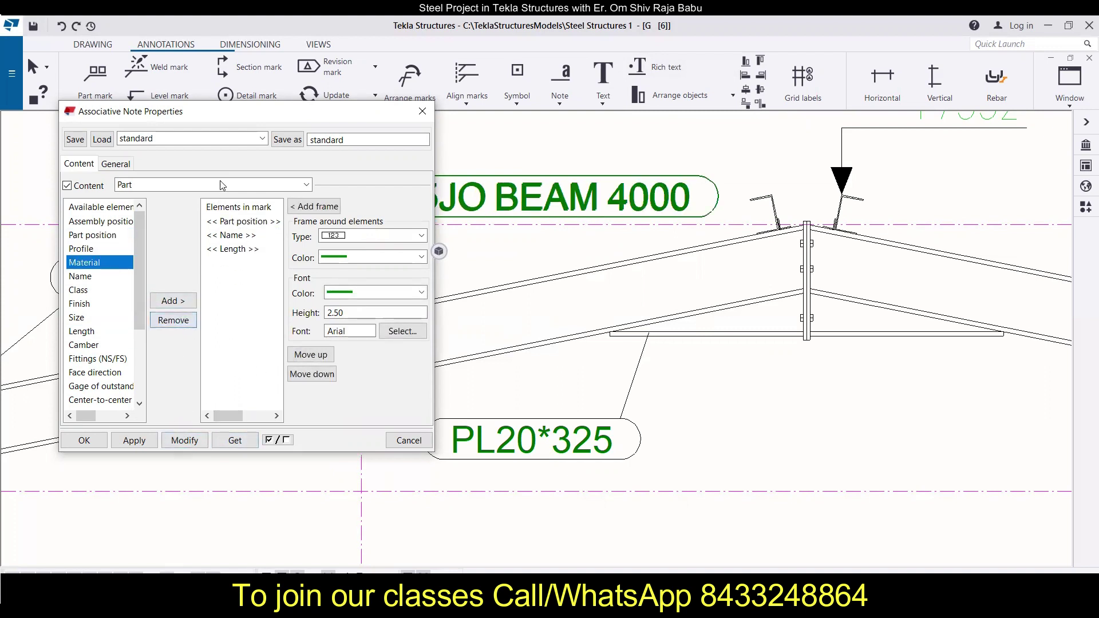
{"action": "left_click", "coordinate": [179, 322]}
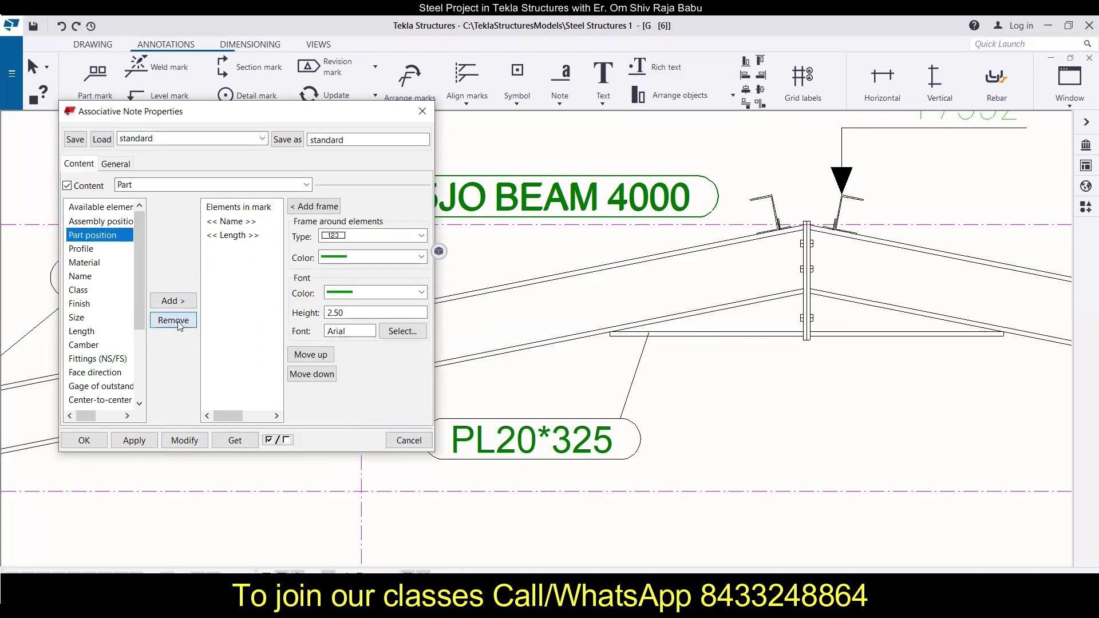
{"action": "left_click", "coordinate": [178, 439]}
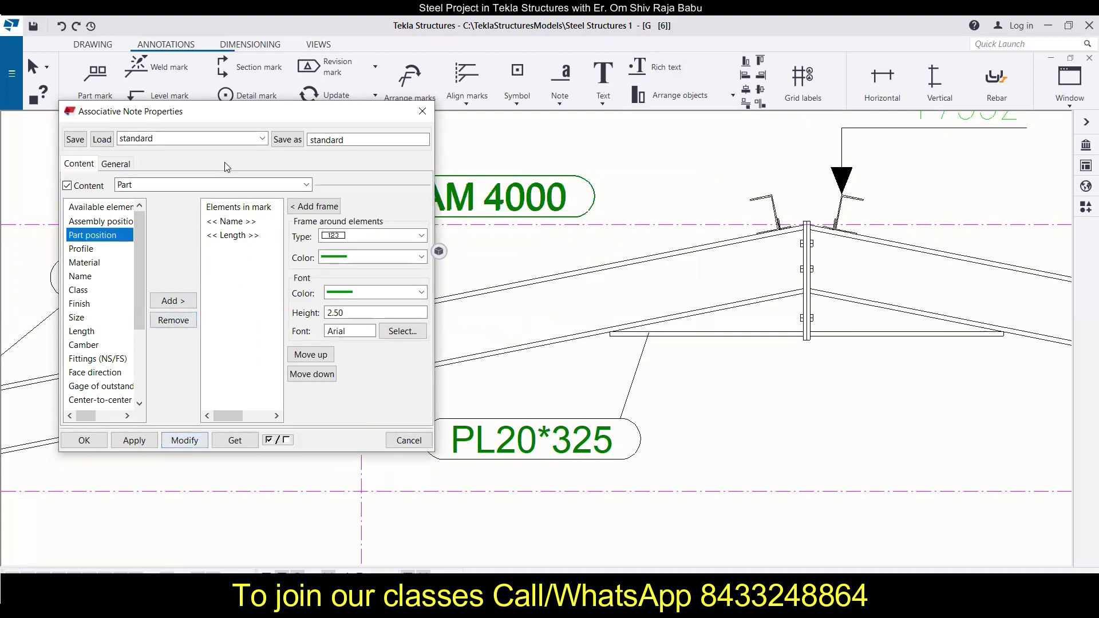
Close the associative note properties and move the purlin note up and to the right, clear of the grid line
{"action": "left_click_drag", "start_coordinate": [245, 122], "coordinate": [112, 131]}
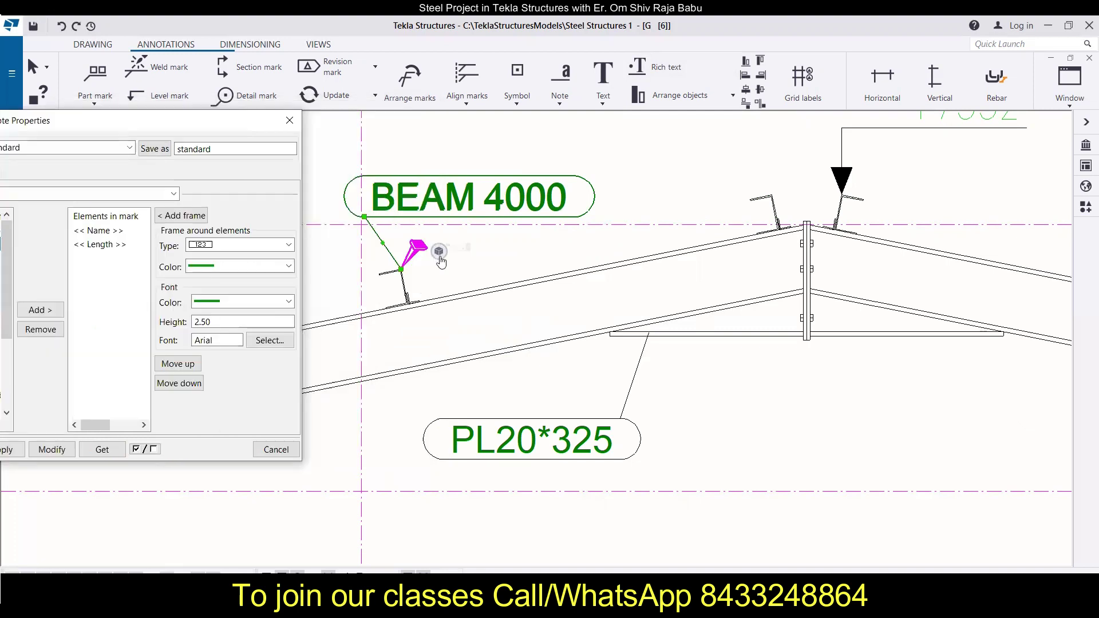
{"action": "left_click", "coordinate": [290, 118]}
{"action": "left_click_drag", "start_coordinate": [366, 216], "coordinate": [453, 187]}
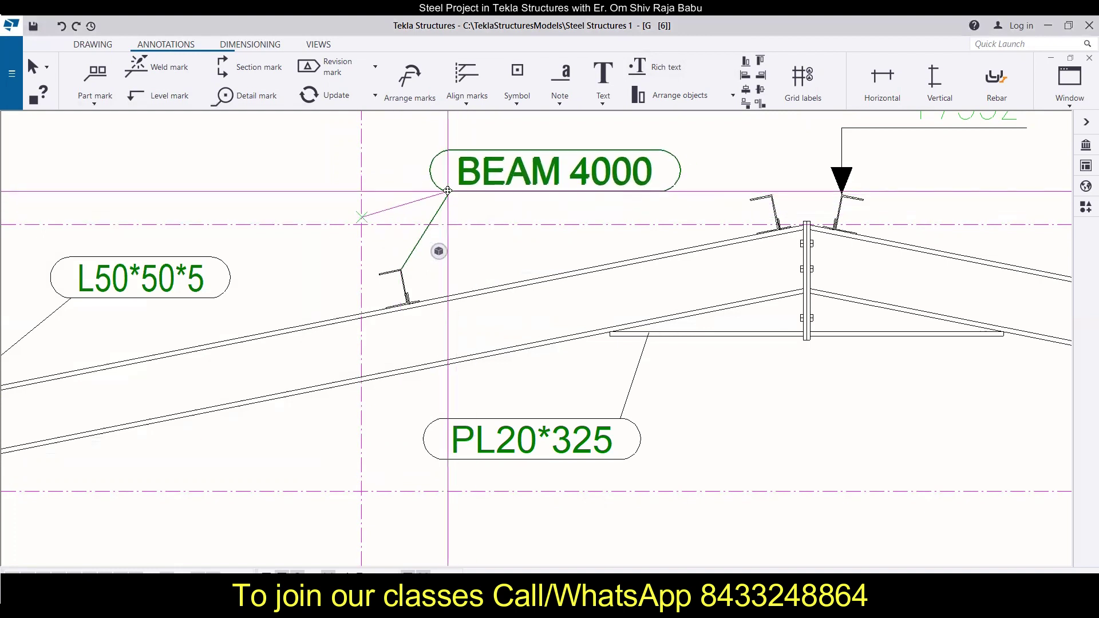
{"action": "left_click", "coordinate": [504, 262]}
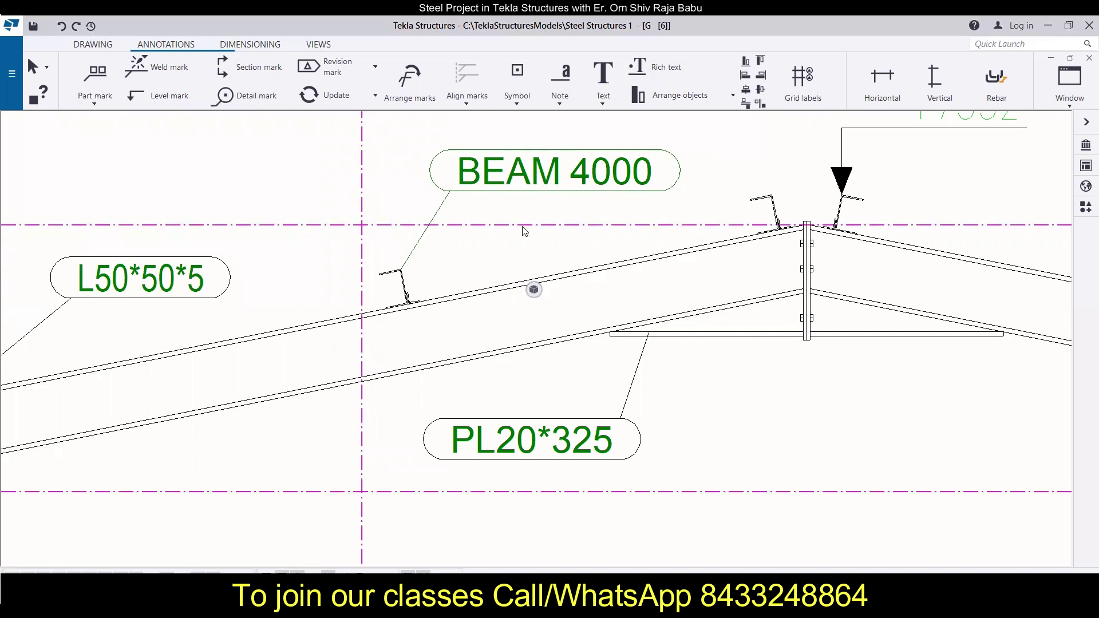
Set the BEAM 4000 purlin note's surrounding frame to a rectangle with red colour in the associative note properties
{"action": "scroll", "coordinate": [522, 227], "scroll_direction": "down", "scroll_amount": 2}
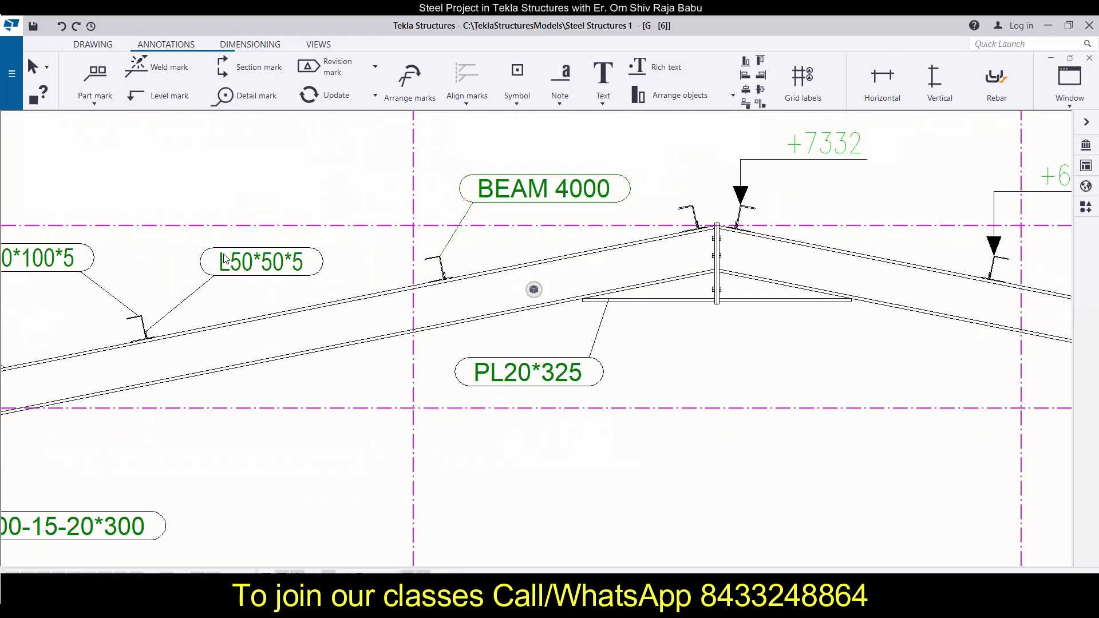
{"action": "scroll", "coordinate": [542, 200], "scroll_direction": "up", "scroll_amount": 3}
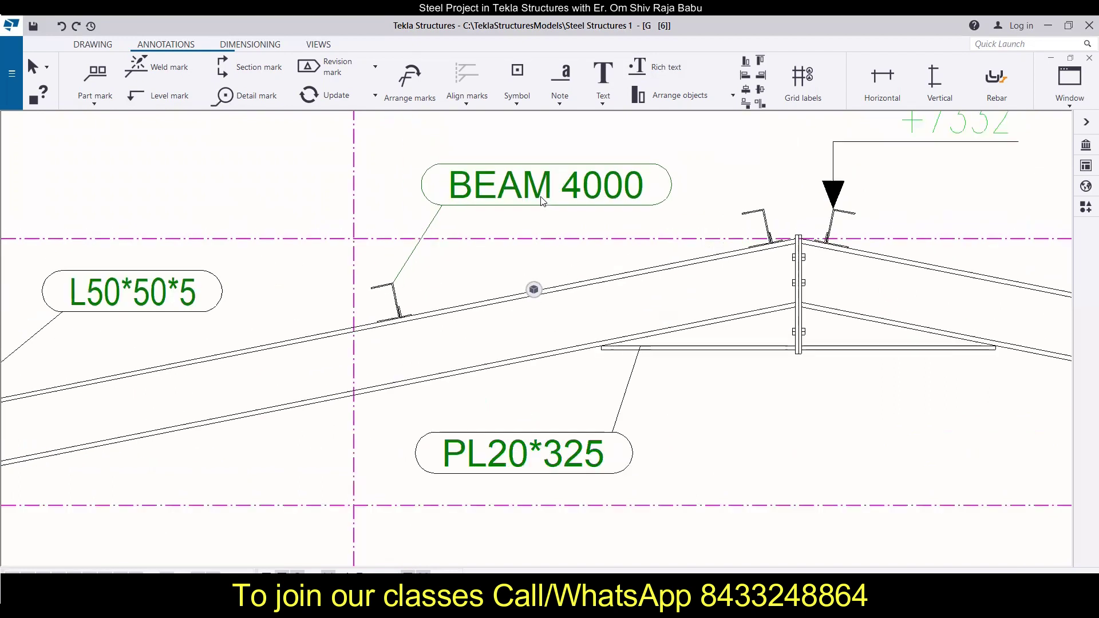
{"action": "left_click", "coordinate": [528, 198]}
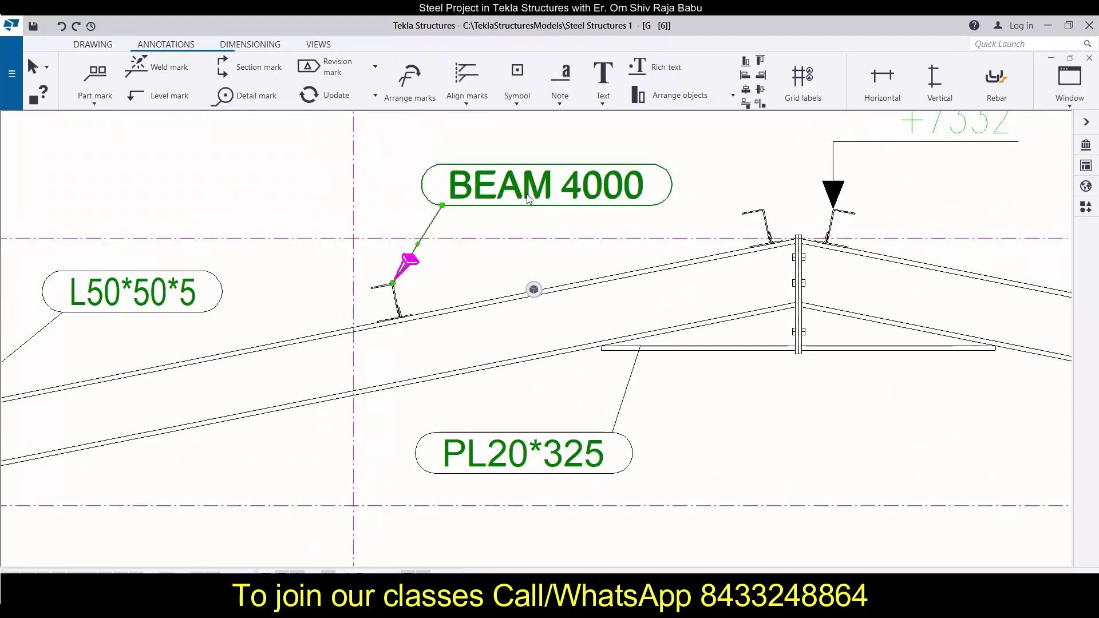
{"action": "double_click", "coordinate": [522, 199]}
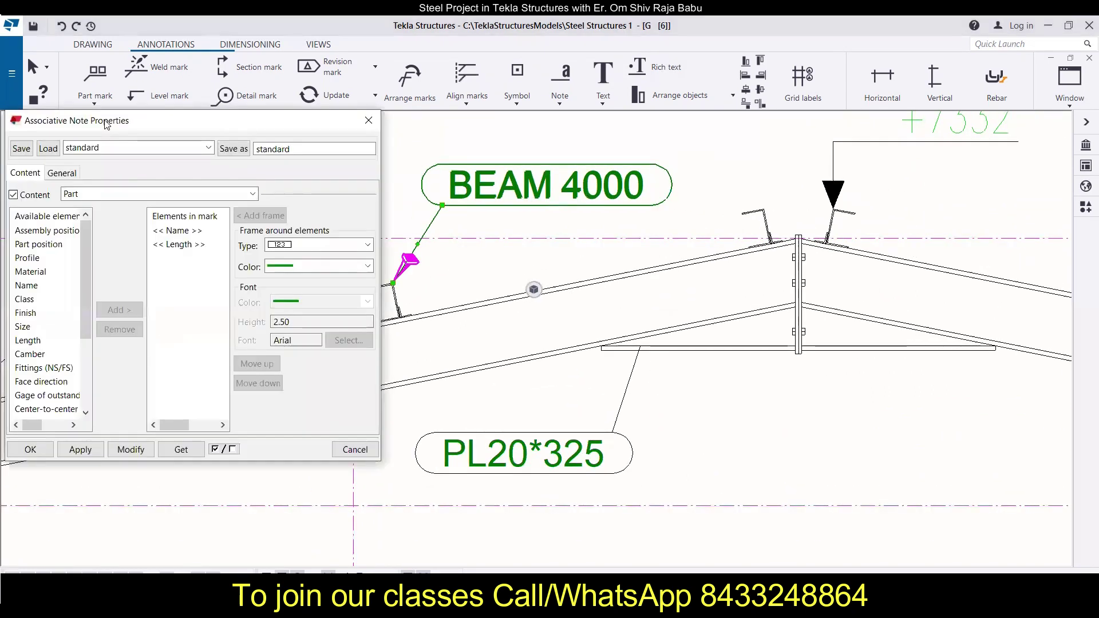
{"action": "left_click_drag", "start_coordinate": [106, 125], "coordinate": [790, 137]}
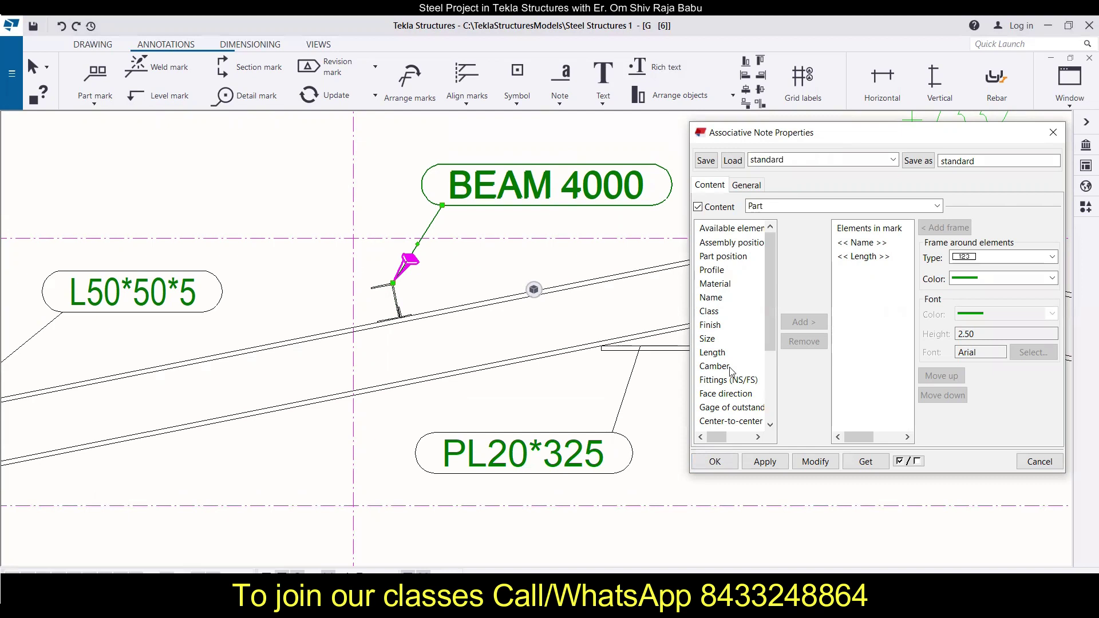
{"action": "left_click", "coordinate": [756, 187]}
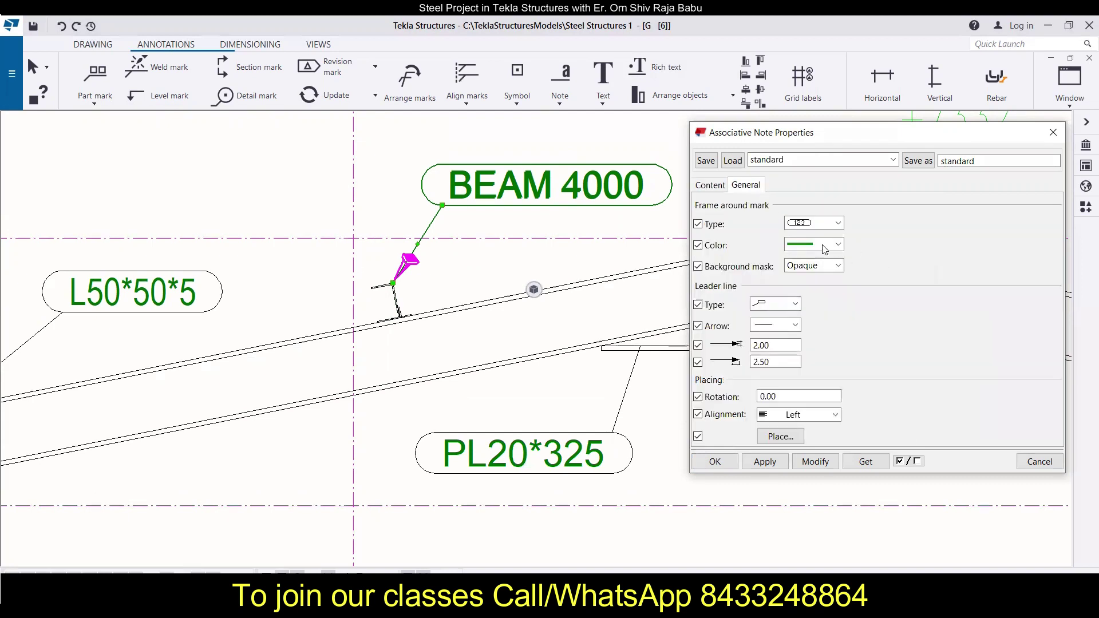
{"action": "left_click", "coordinate": [837, 223]}
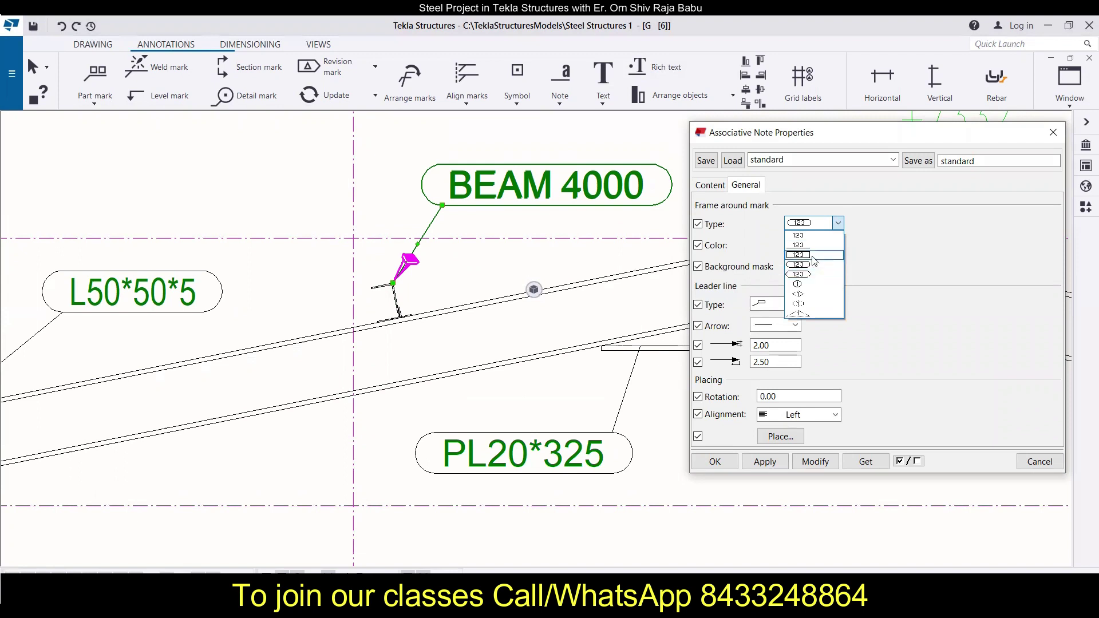
{"action": "left_click", "coordinate": [812, 255]}
{"action": "left_click", "coordinate": [837, 222]}
{"action": "left_click", "coordinate": [798, 274]}
{"action": "left_click", "coordinate": [809, 222]}
{"action": "left_click", "coordinate": [804, 255]}
{"action": "left_click", "coordinate": [828, 246]}
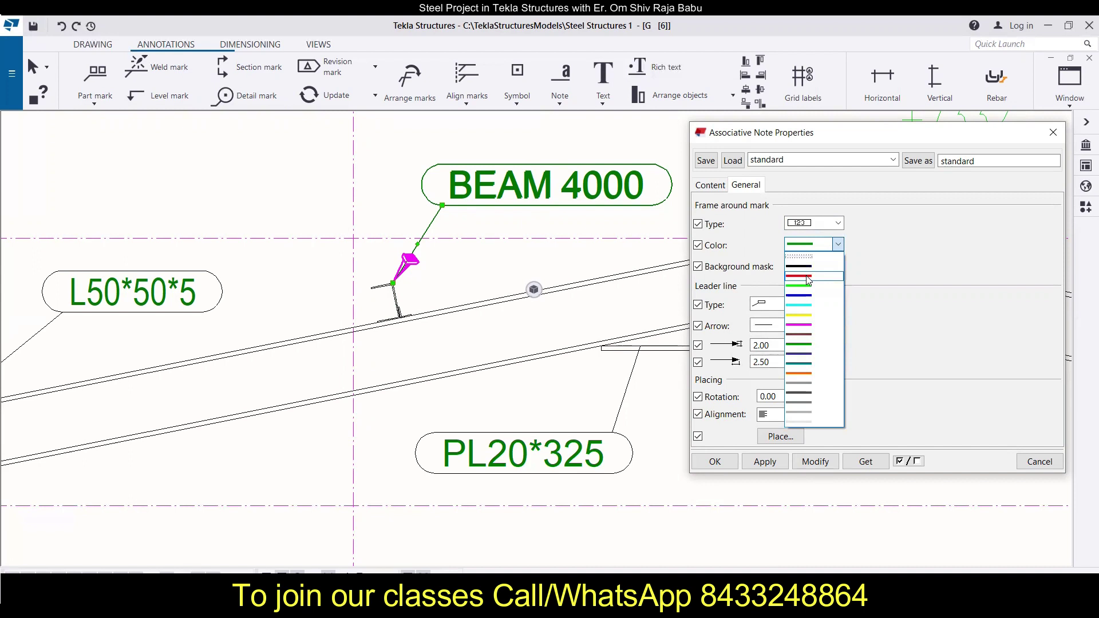
{"action": "left_click", "coordinate": [806, 276]}
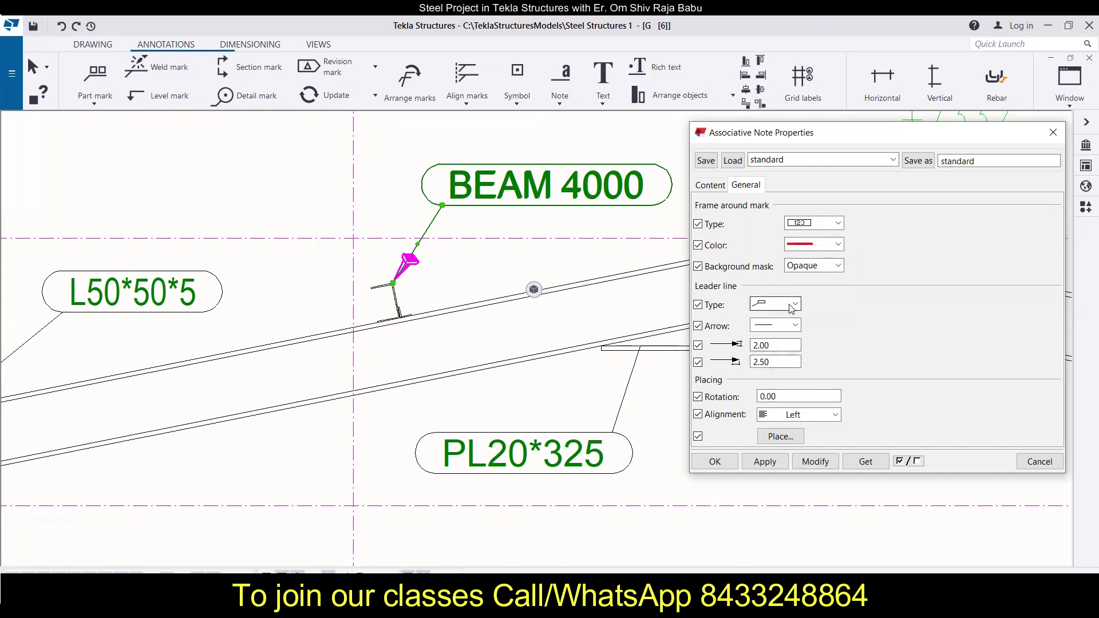
Give the purlin note's leader line a filled arrowhead, apply the modification to the note and close its properties
{"action": "left_click", "coordinate": [792, 307]}
{"action": "left_click", "coordinate": [761, 328]}
{"action": "left_click", "coordinate": [795, 325]}
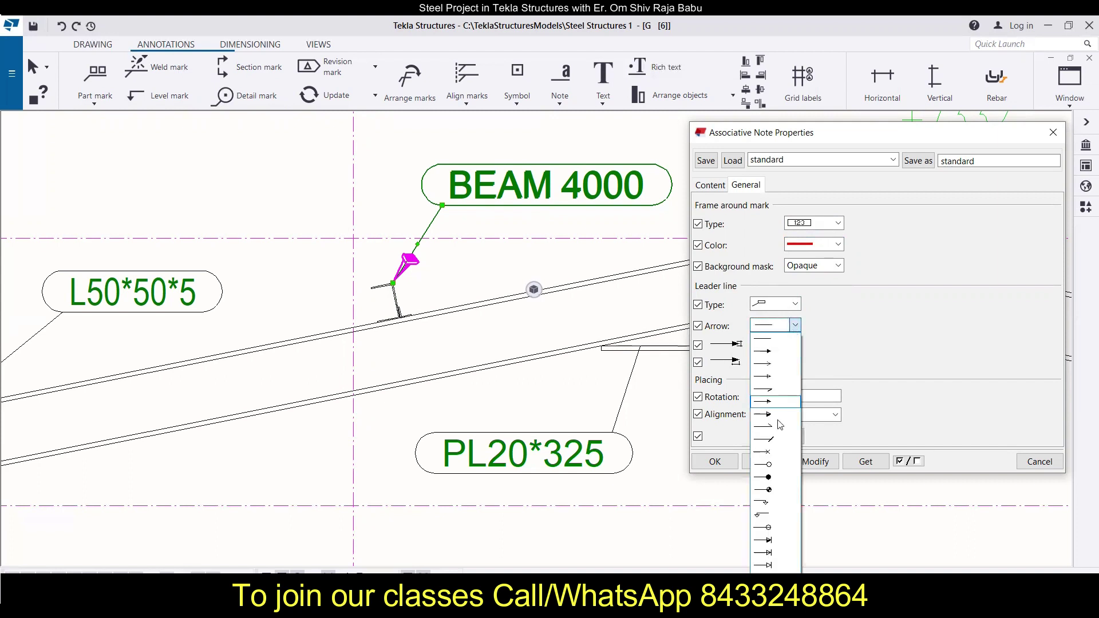
{"action": "left_click", "coordinate": [769, 352]}
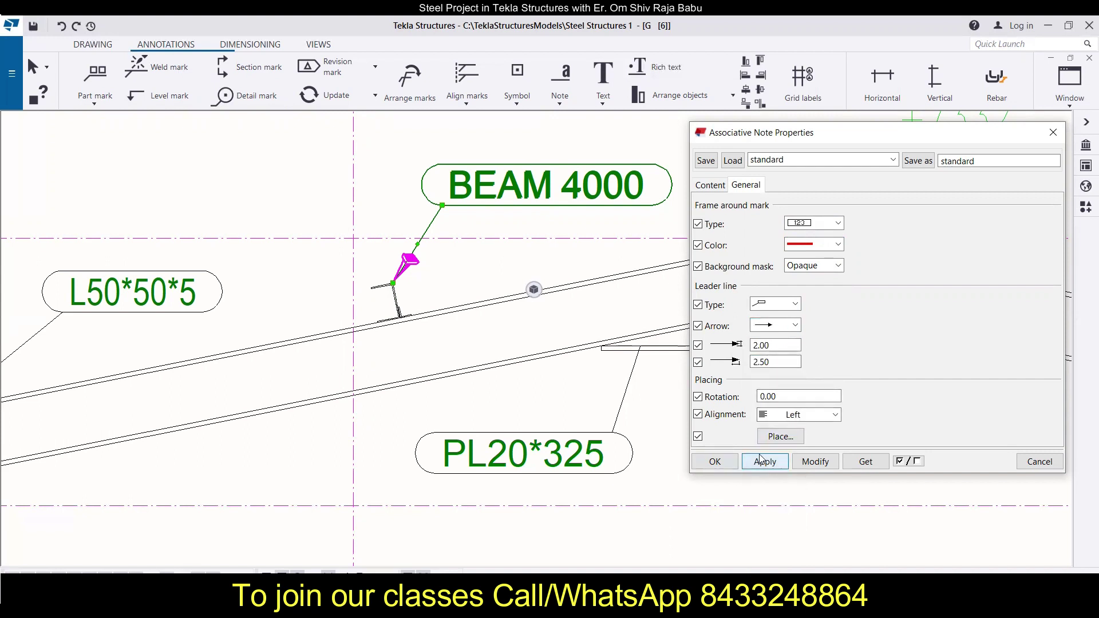
{"action": "left_click", "coordinate": [811, 462]}
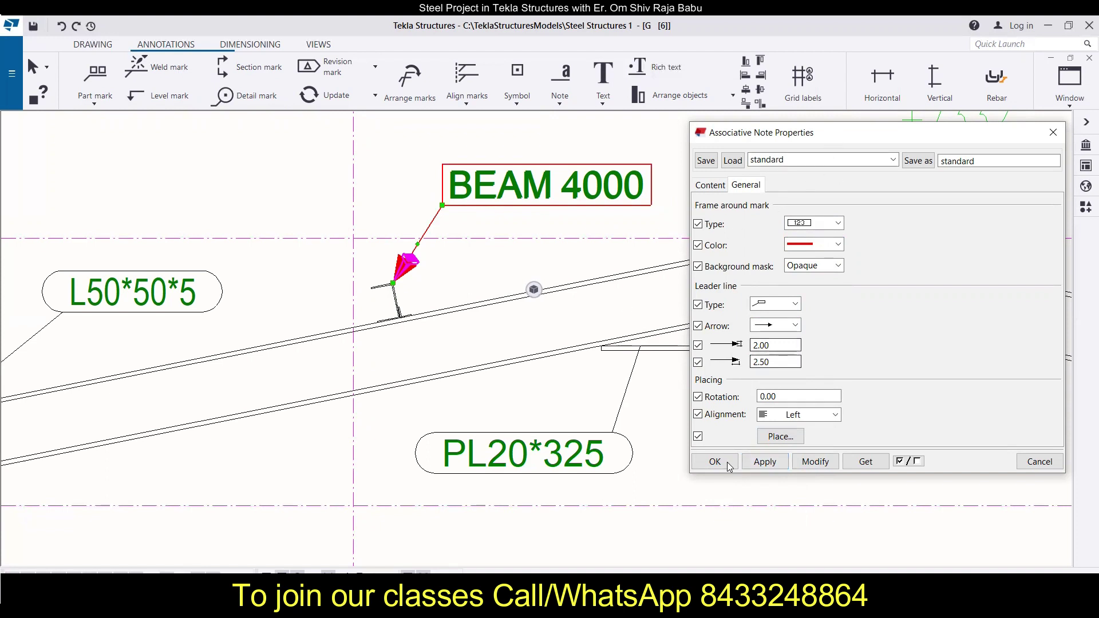
{"action": "left_click", "coordinate": [457, 241]}
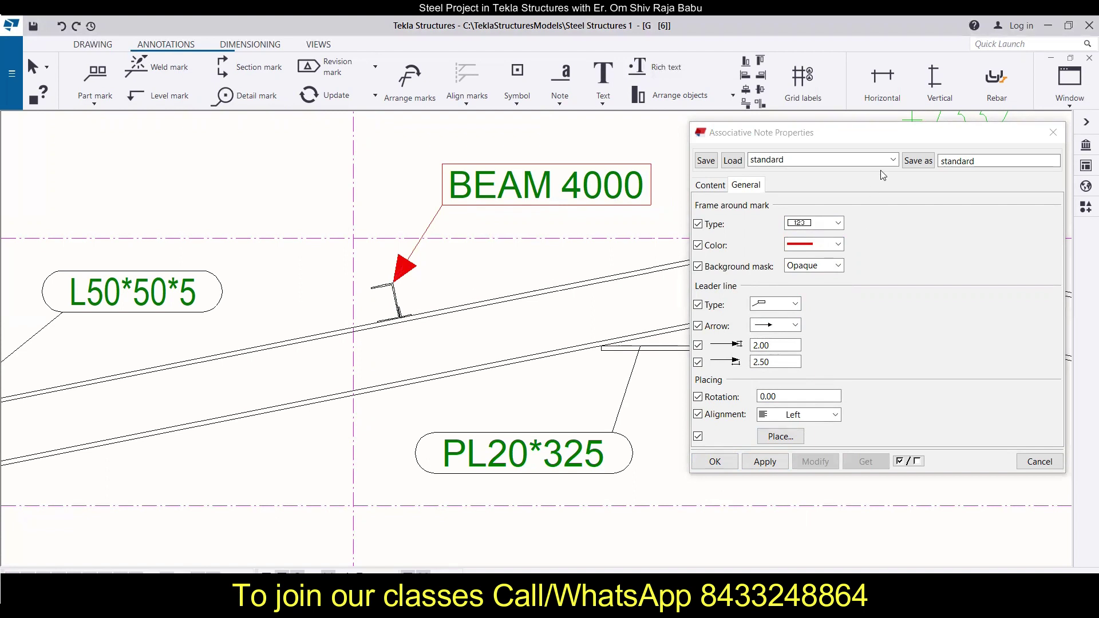
{"action": "left_click_drag", "start_coordinate": [884, 137], "coordinate": [735, 248]}
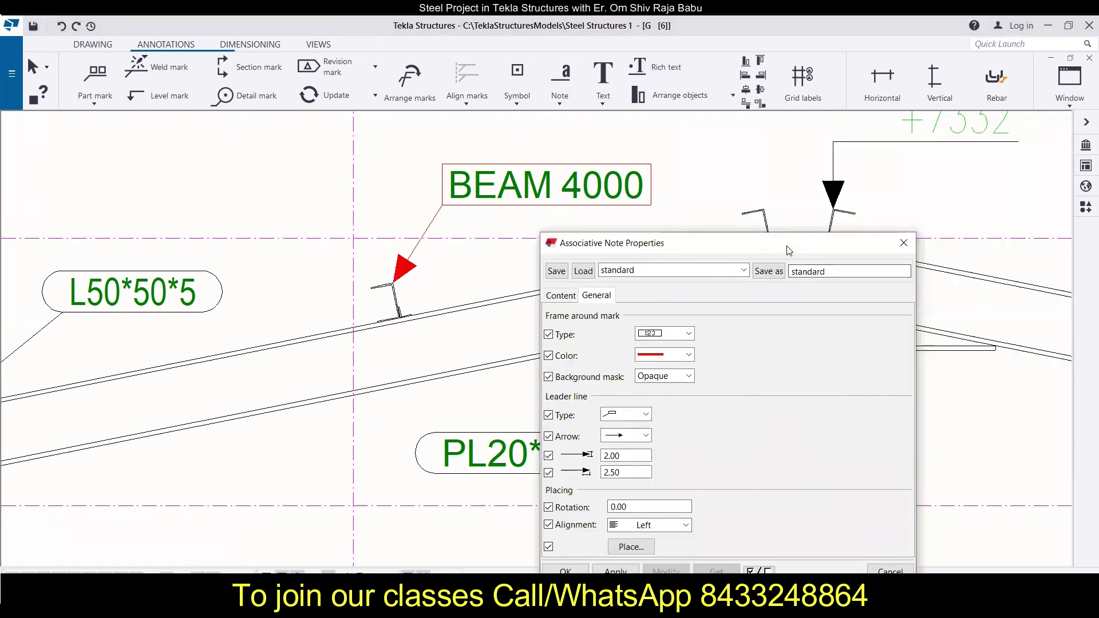
{"action": "left_click_drag", "start_coordinate": [789, 247], "coordinate": [801, 141]}
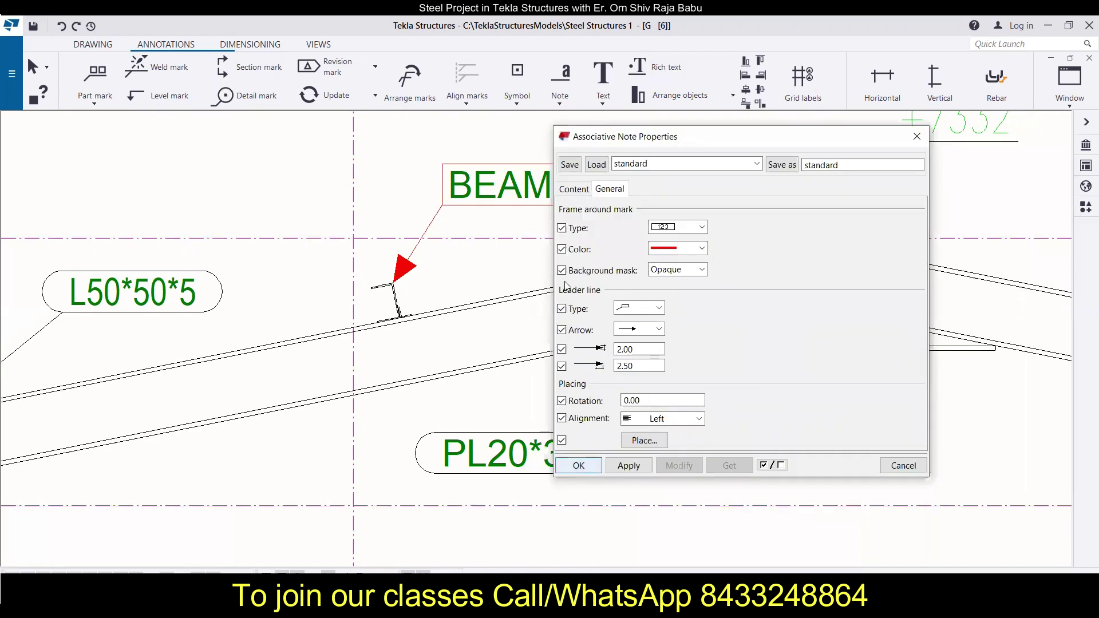
{"action": "scroll", "coordinate": [465, 315], "scroll_direction": "down", "scroll_amount": 8}
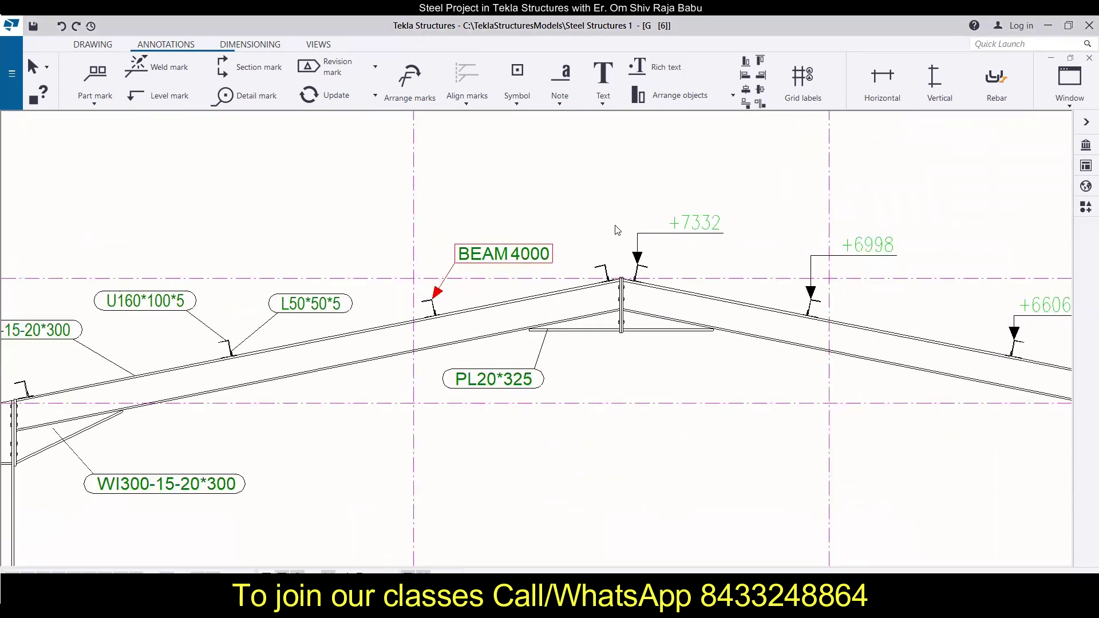
Place an associative note without leader line on the rafter purlin just left of the ridge, with its text above the rafter
{"action": "scroll", "coordinate": [616, 230], "scroll_direction": "up", "scroll_amount": 1}
{"action": "left_click", "coordinate": [560, 98]}
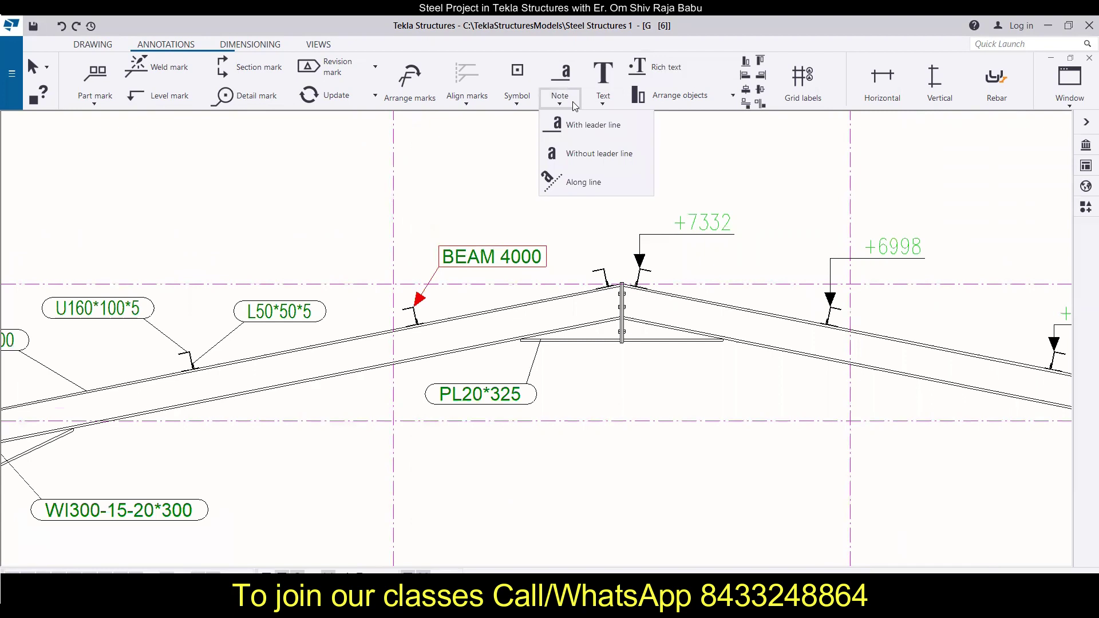
{"action": "left_click", "coordinate": [579, 153]}
{"action": "scroll", "coordinate": [607, 275], "scroll_direction": "up", "scroll_amount": 4}
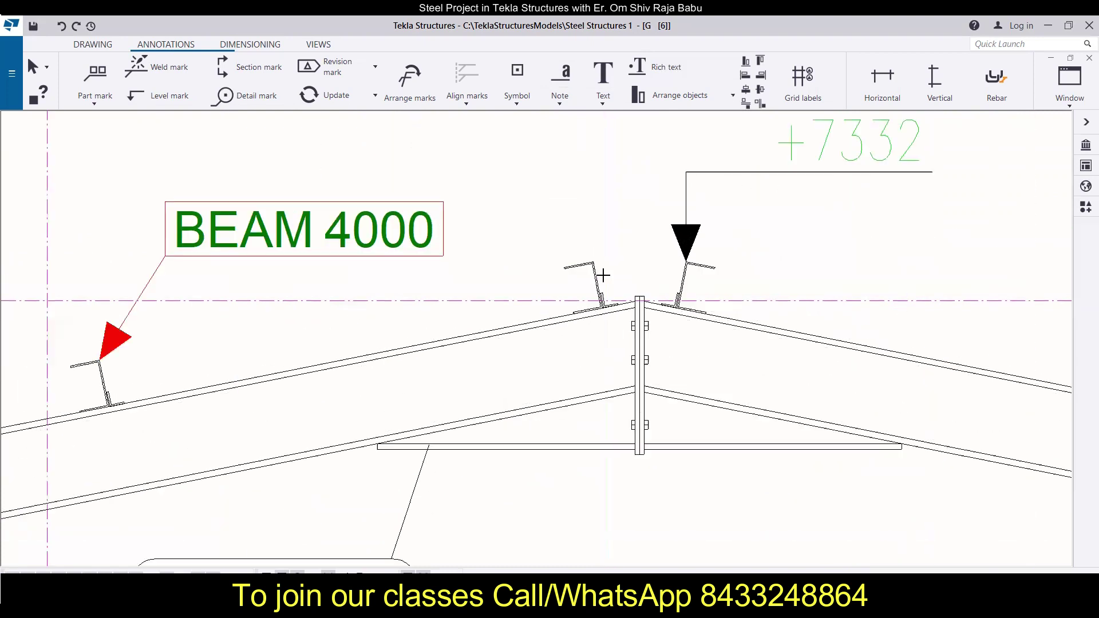
{"action": "scroll", "coordinate": [602, 275], "scroll_direction": "up", "scroll_amount": 1}
{"action": "left_click", "coordinate": [593, 262]}
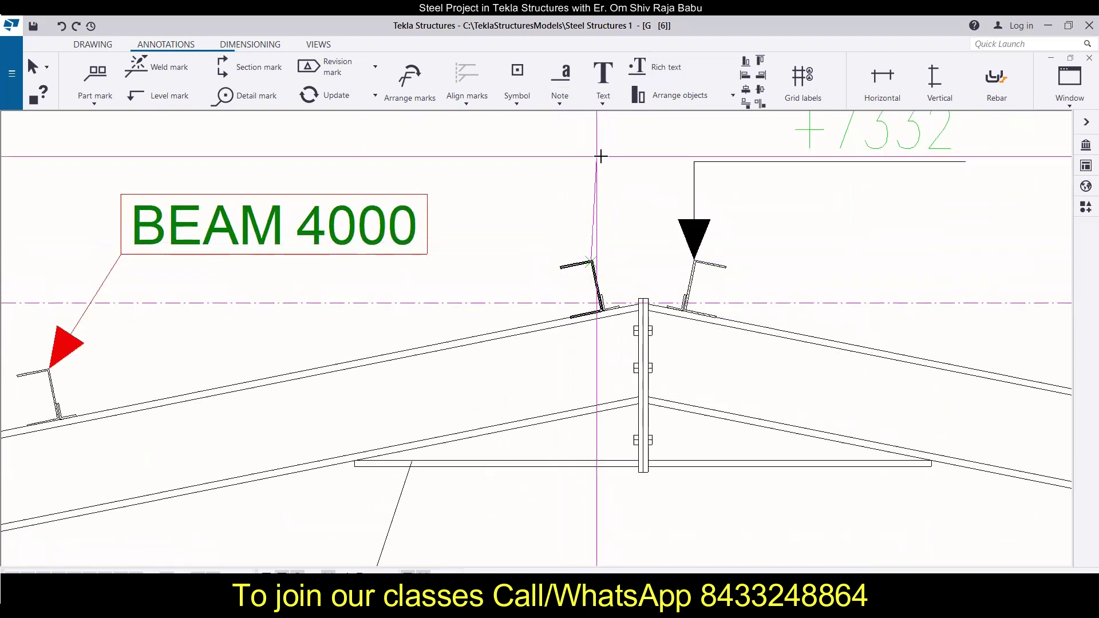
{"action": "left_click", "coordinate": [563, 237]}
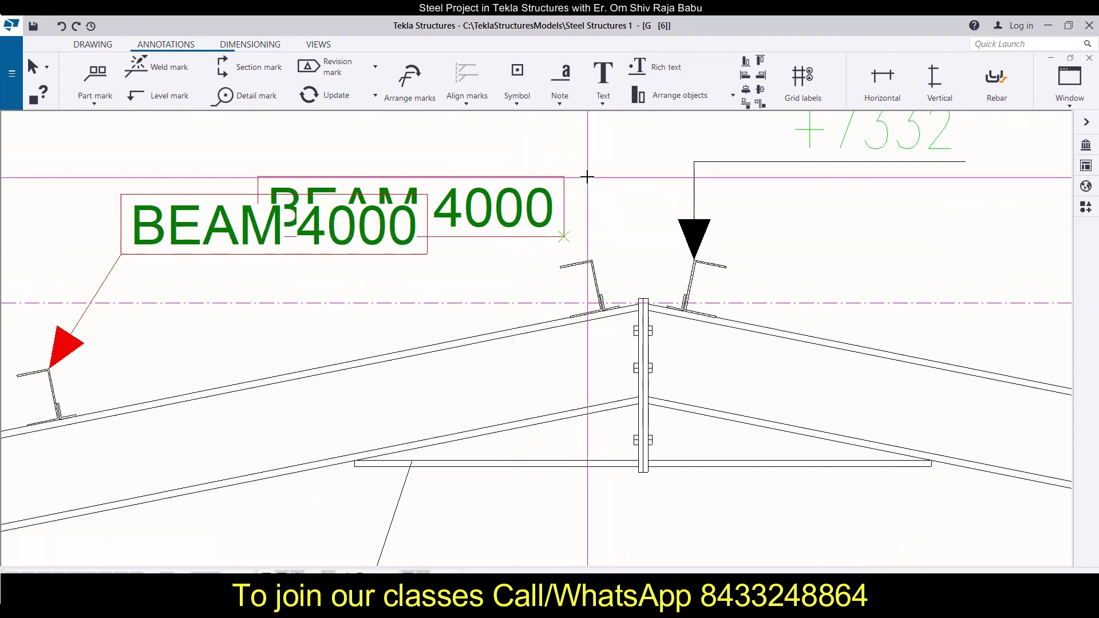
Move the leader-line BEAM 4000 note up and to the left, clear of the new note near the ridge
{"action": "scroll", "coordinate": [587, 177], "scroll_direction": "down", "scroll_amount": 3}
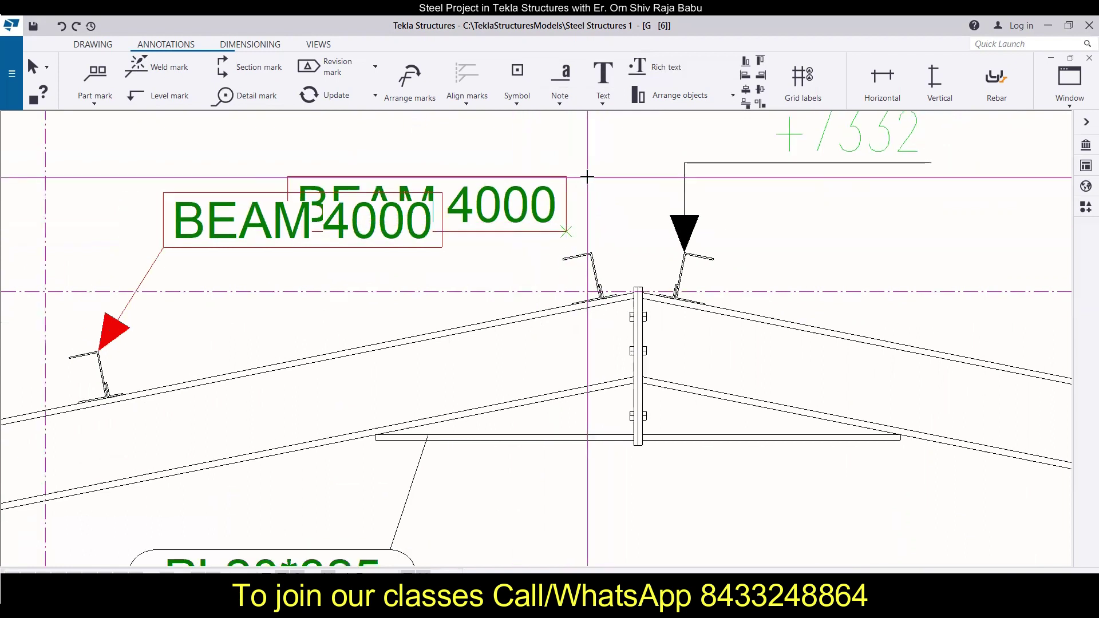
{"action": "left_click", "coordinate": [300, 224]}
{"action": "left_click_drag", "start_coordinate": [299, 224], "coordinate": [27, 194]}
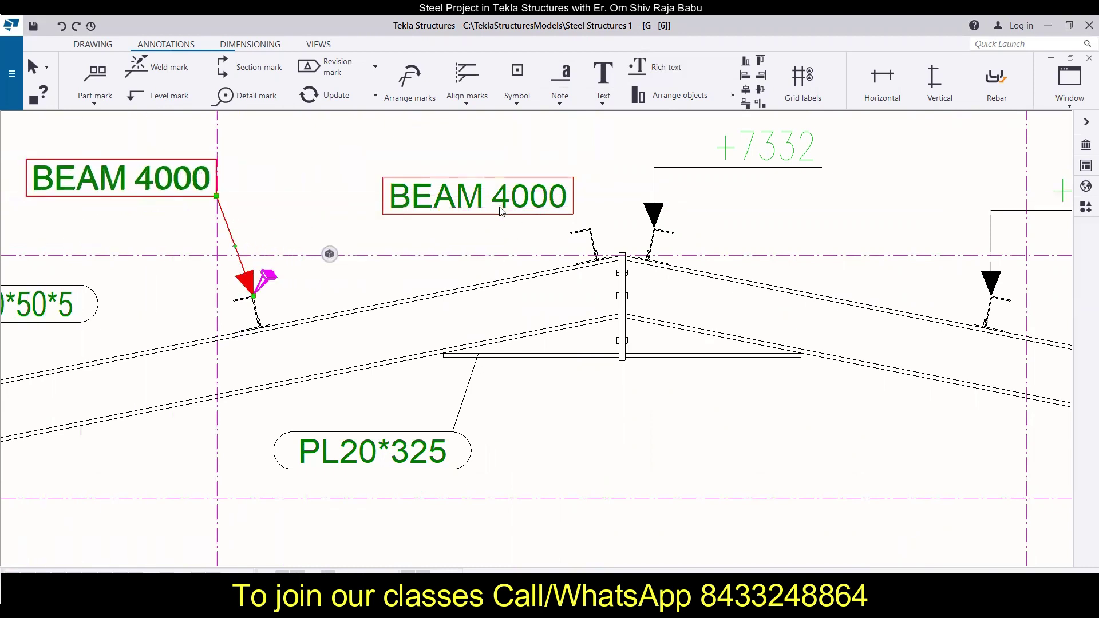
{"action": "left_click", "coordinate": [501, 207]}
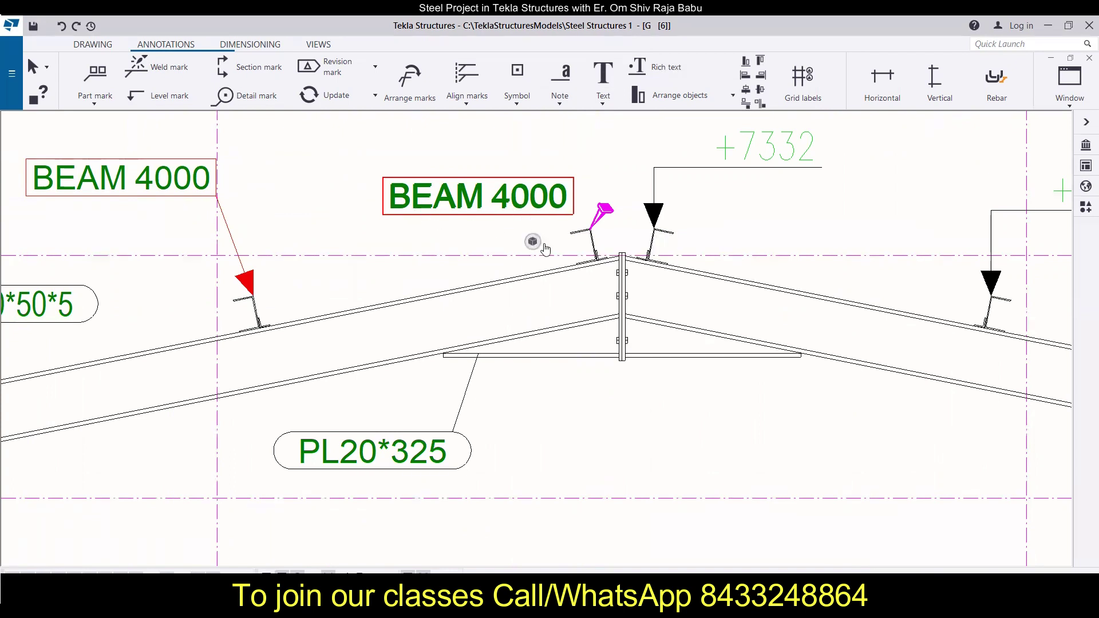
Place an associative note along a line running up and right from the left eave purlin, with its text above the rafter marks
{"action": "scroll", "coordinate": [513, 217], "scroll_direction": "down", "scroll_amount": 5}
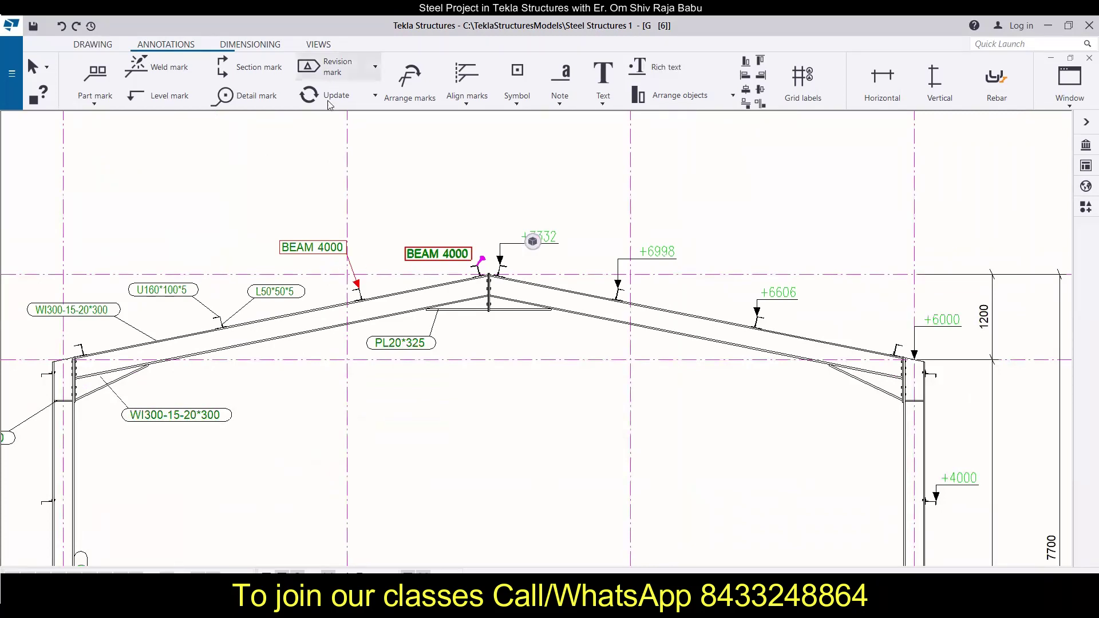
{"action": "middle_click_drag", "start_coordinate": [257, 359], "coordinate": [419, 348]}
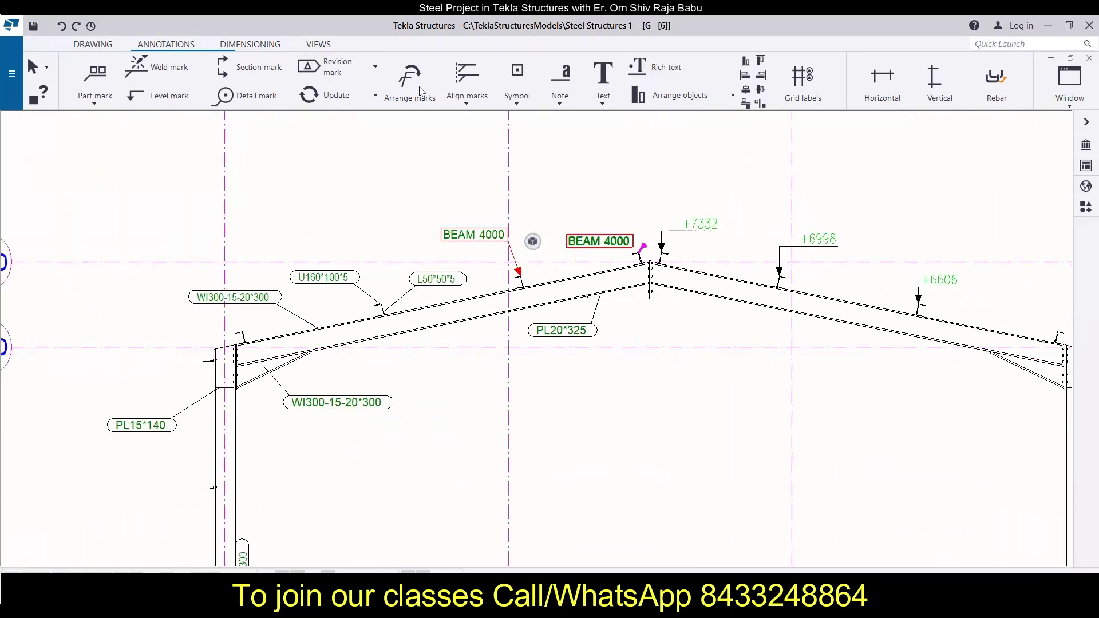
{"action": "left_click", "coordinate": [602, 97]}
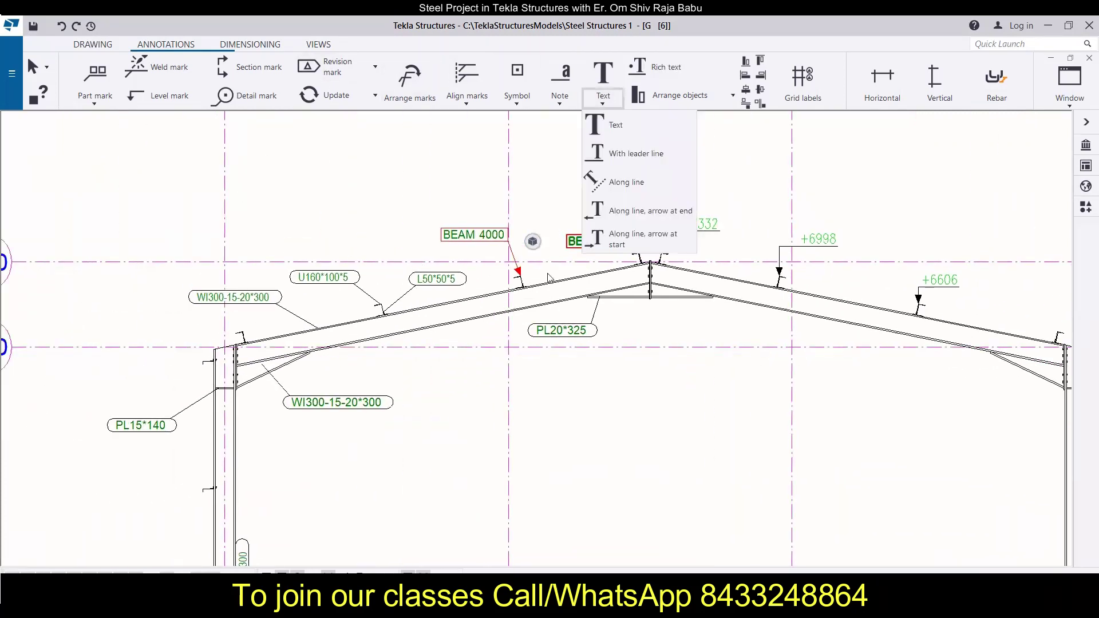
{"action": "left_click", "coordinate": [559, 108]}
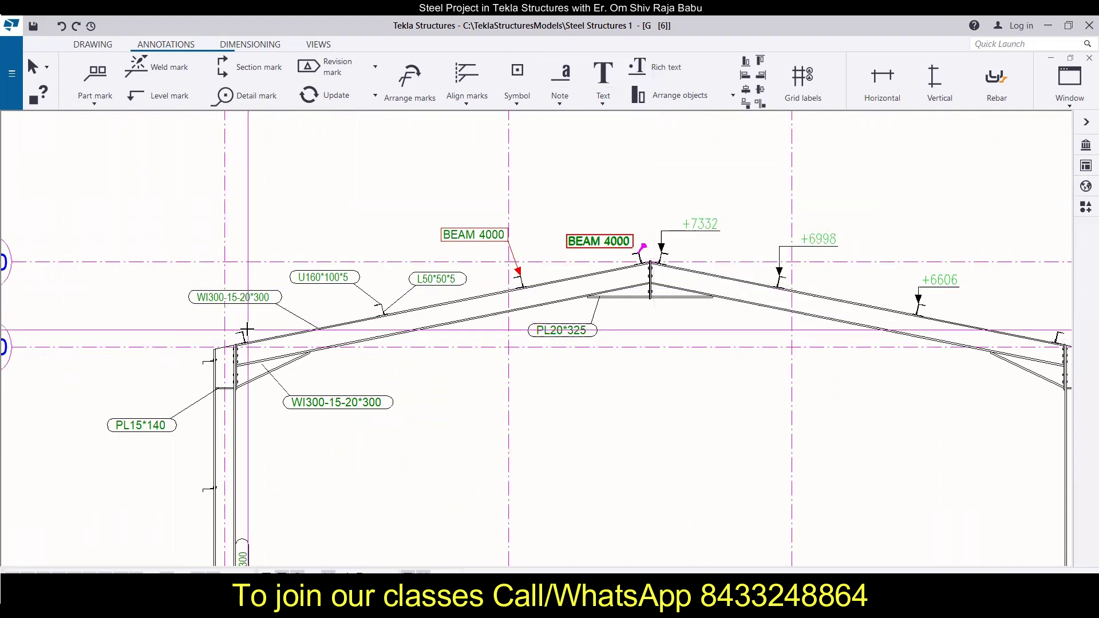
{"action": "left_click", "coordinate": [242, 332]}
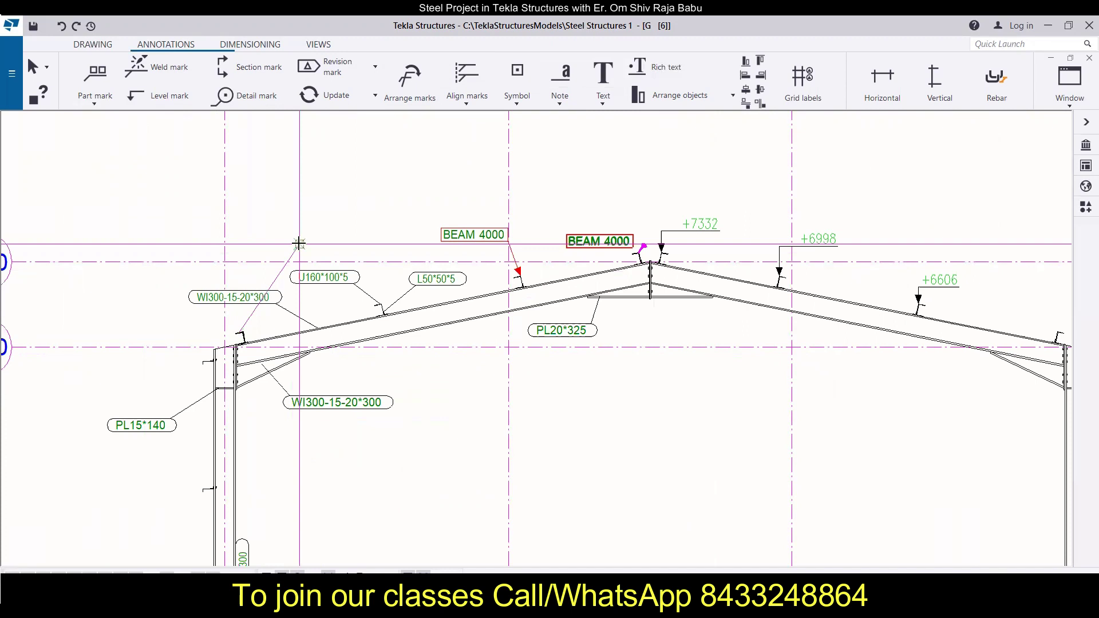
{"action": "left_click", "coordinate": [299, 243]}
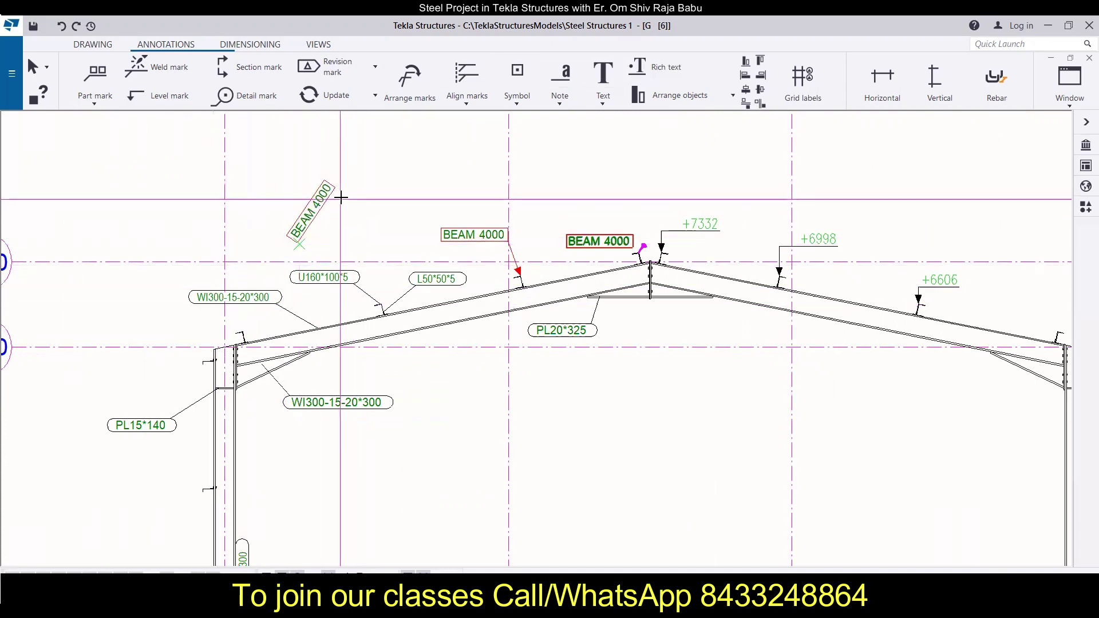
{"action": "key", "text": "Escape"}
Move the slanted BEAM 4000 note down beside the left eave purlin and delete the overlapping WI300-15-20*300 mark above the rafter
{"action": "left_click", "coordinate": [286, 234]}
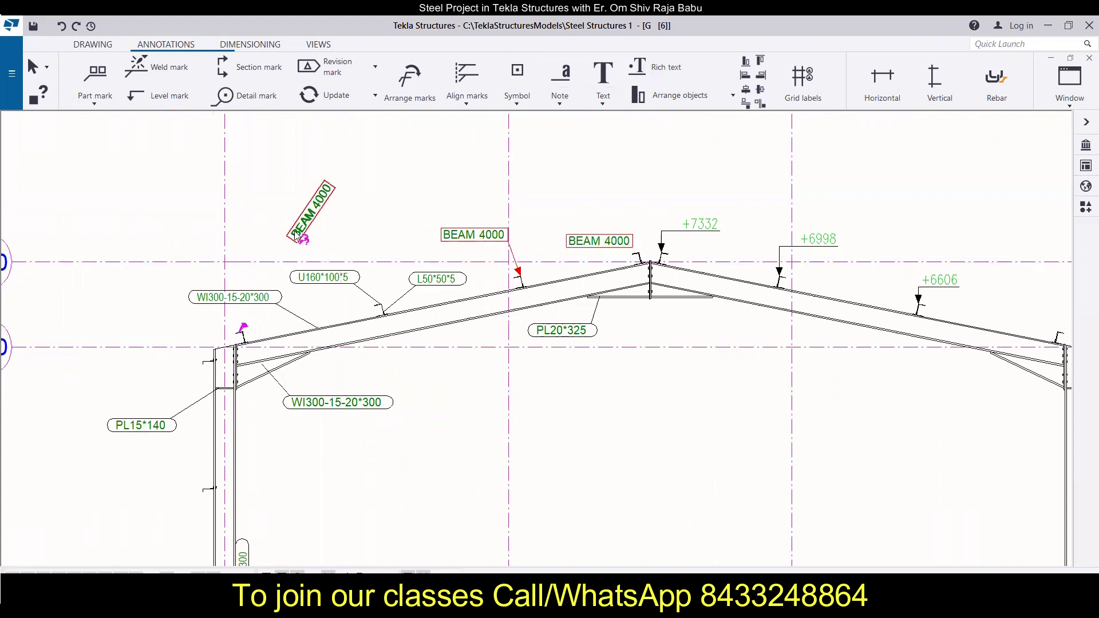
{"action": "left_click_drag", "start_coordinate": [286, 234], "coordinate": [220, 336]}
{"action": "left_click", "coordinate": [217, 299]}
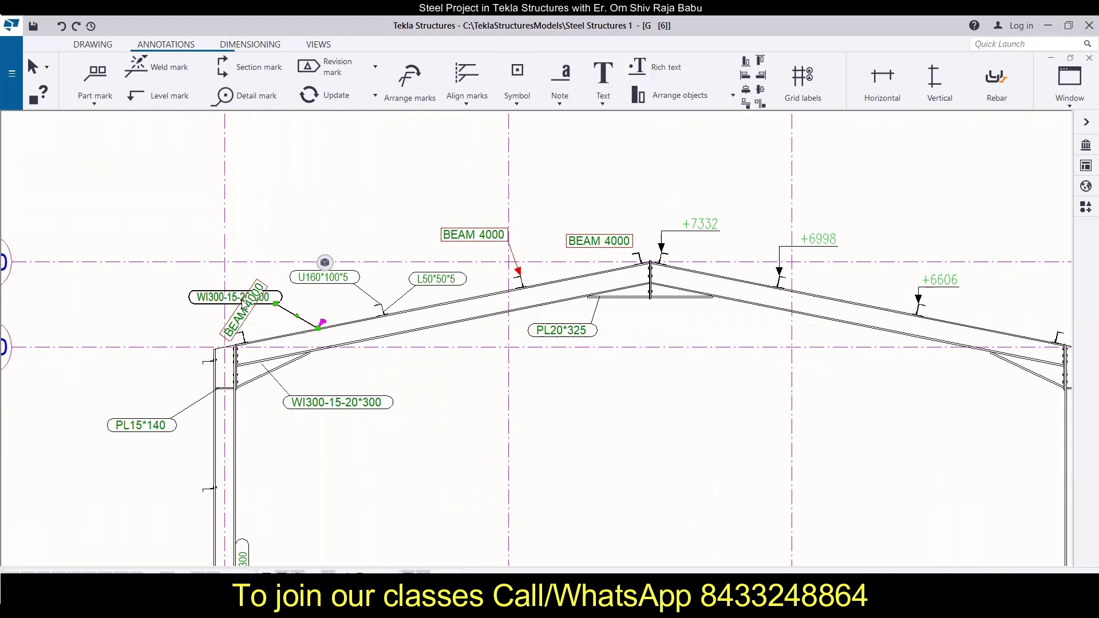
{"action": "key", "text": "Delete"}
Shift the slanted BEAM 4000 note slightly down and left beside the eave purlin and deselect it
{"action": "scroll", "coordinate": [231, 329], "scroll_direction": "up", "scroll_amount": 3}
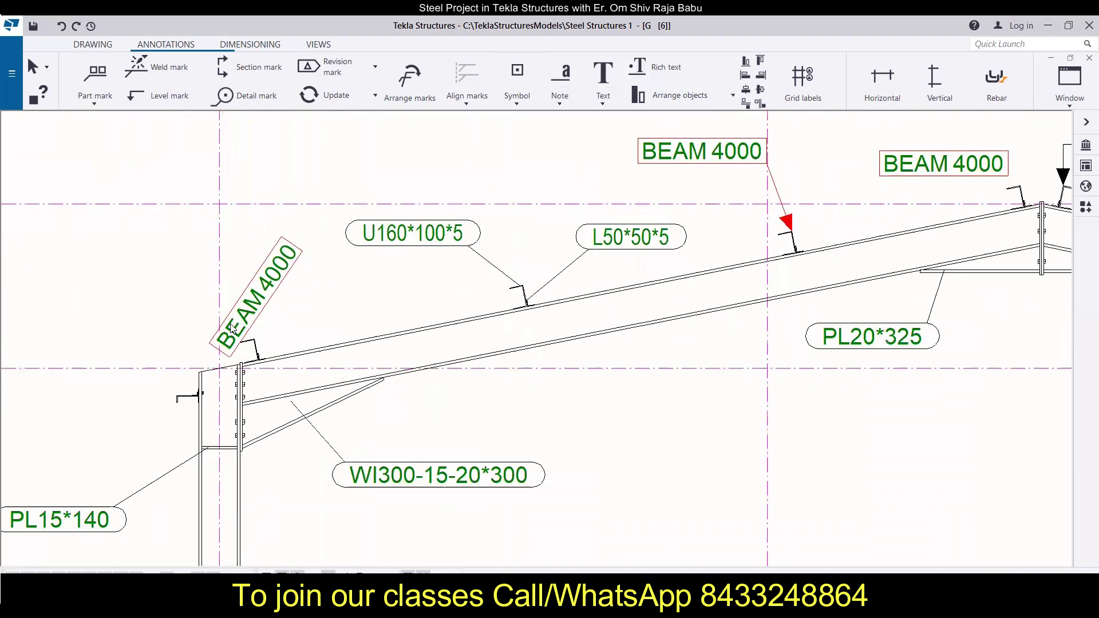
{"action": "scroll", "coordinate": [232, 329], "scroll_direction": "down", "scroll_amount": 2}
{"action": "middle_click_drag", "start_coordinate": [332, 341], "coordinate": [267, 304]}
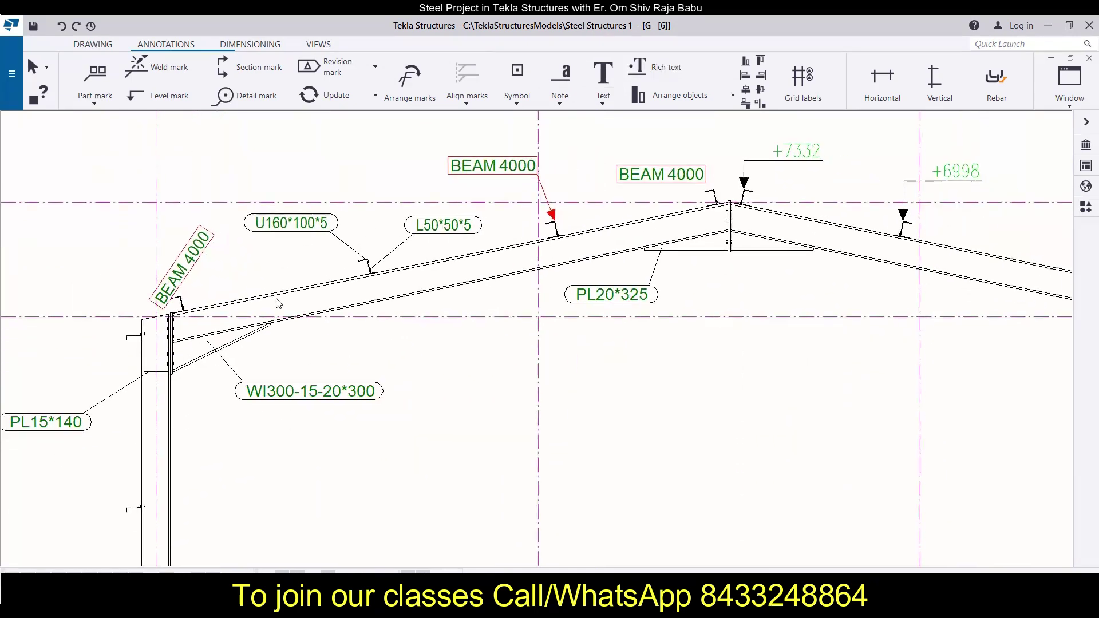
{"action": "scroll", "coordinate": [256, 295], "scroll_direction": "up", "scroll_amount": 2}
{"action": "scroll", "coordinate": [256, 294], "scroll_direction": "down", "scroll_amount": 3}
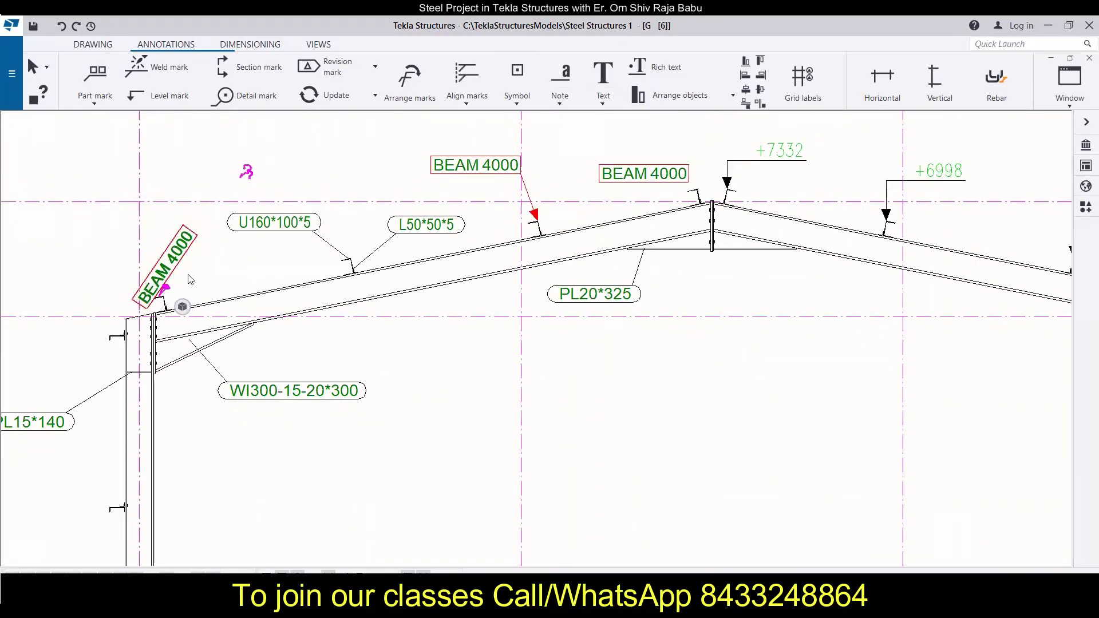
{"action": "left_click", "coordinate": [170, 266]}
{"action": "left_click_drag", "start_coordinate": [171, 266], "coordinate": [211, 303]}
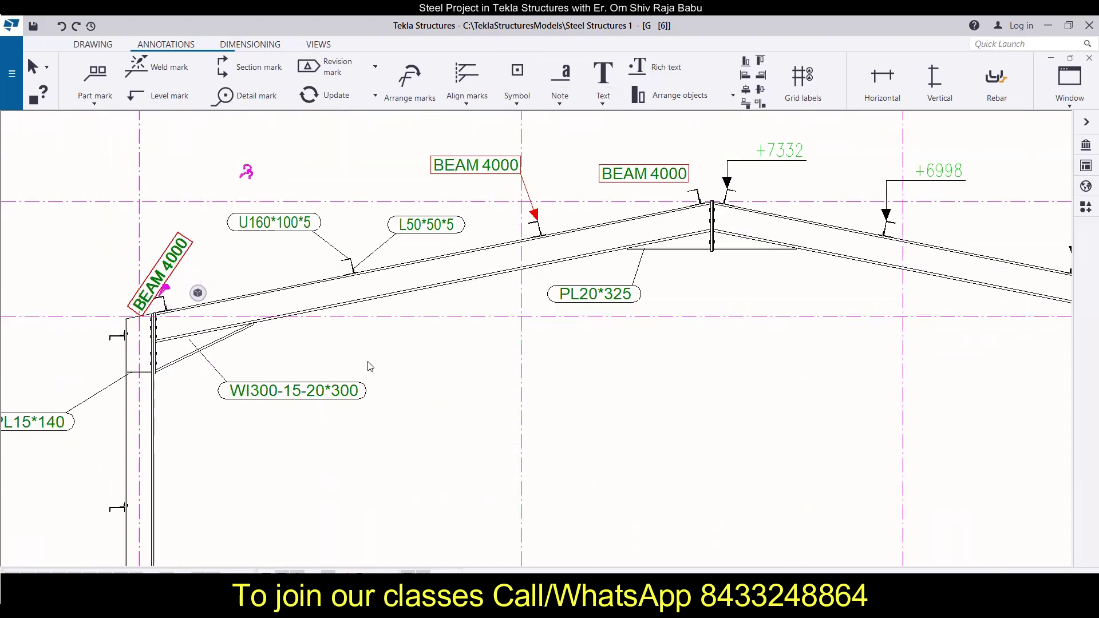
{"action": "left_click", "coordinate": [407, 361]}
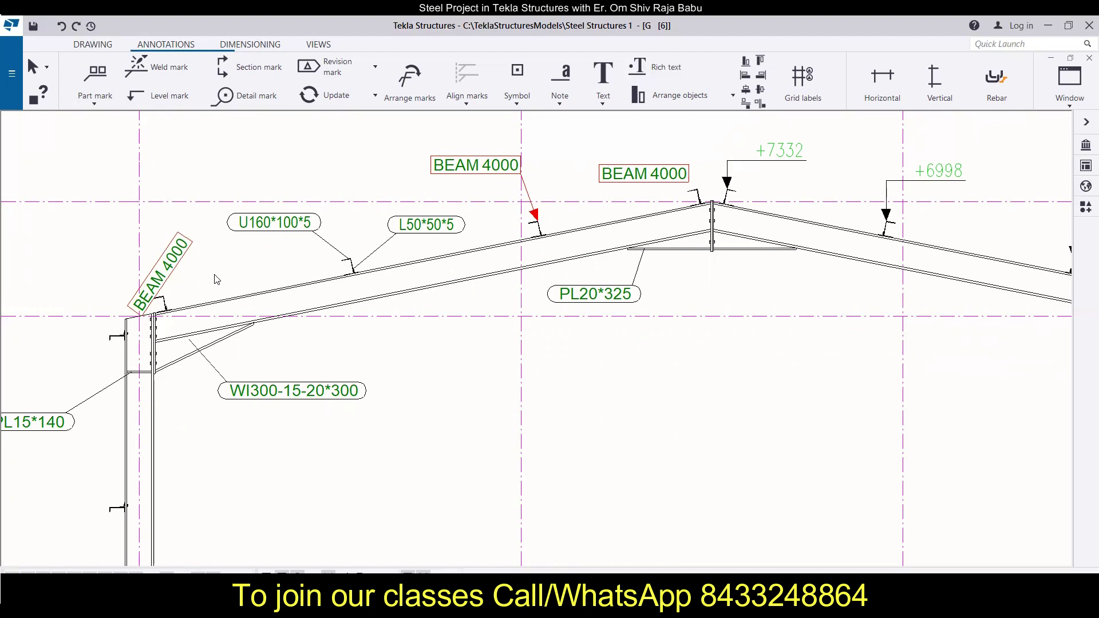
{"action": "scroll", "coordinate": [239, 267], "scroll_direction": "down", "scroll_amount": 2}
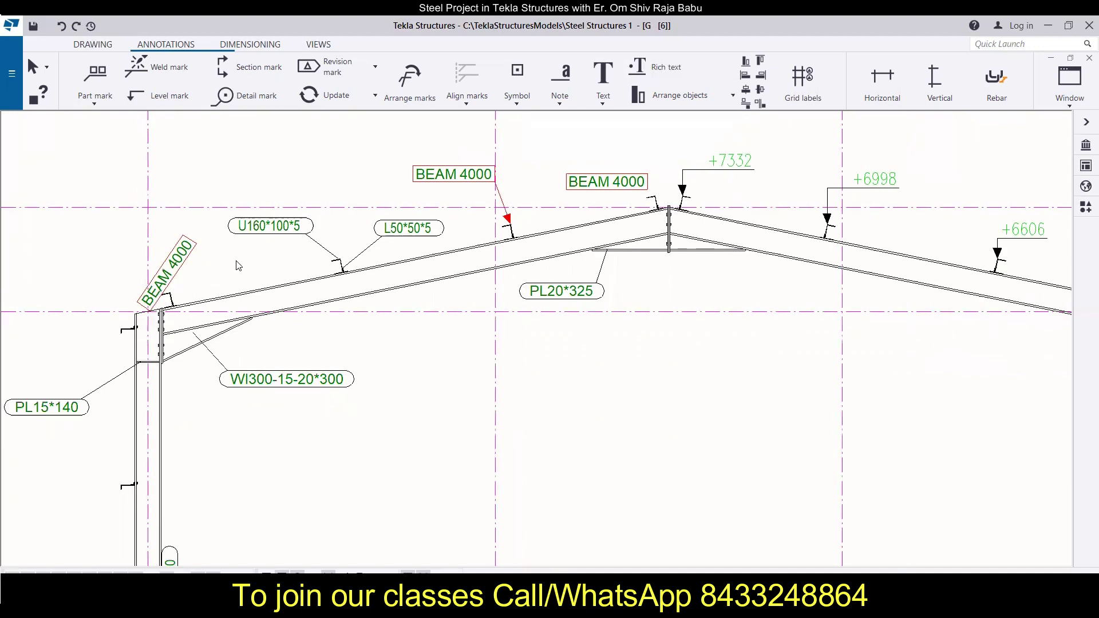
{"action": "scroll", "coordinate": [123, 265], "scroll_direction": "up", "scroll_amount": 3}
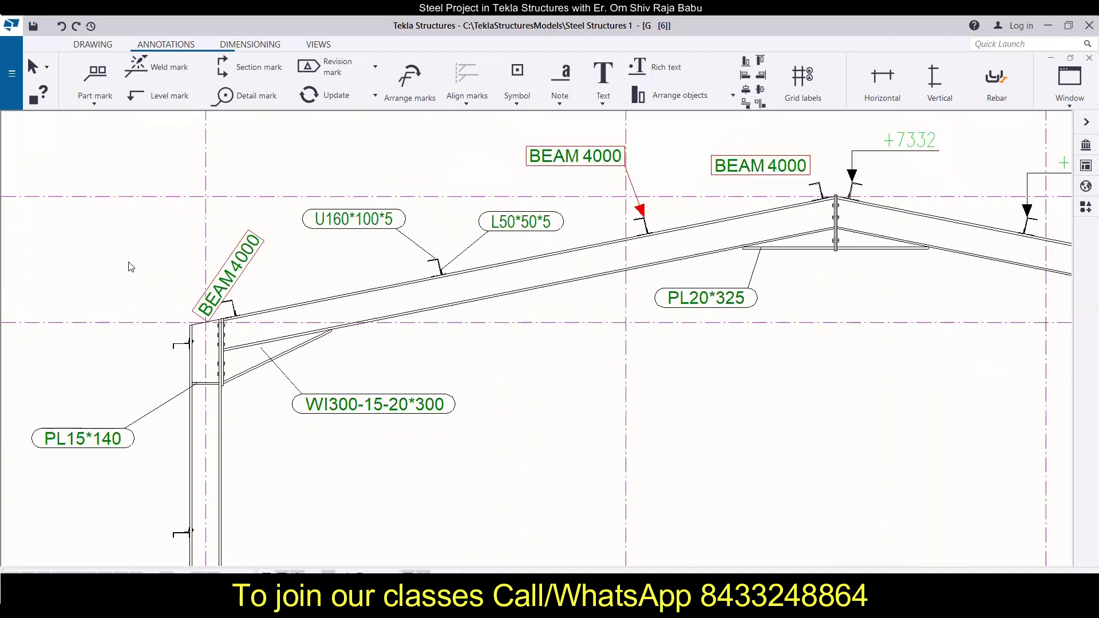